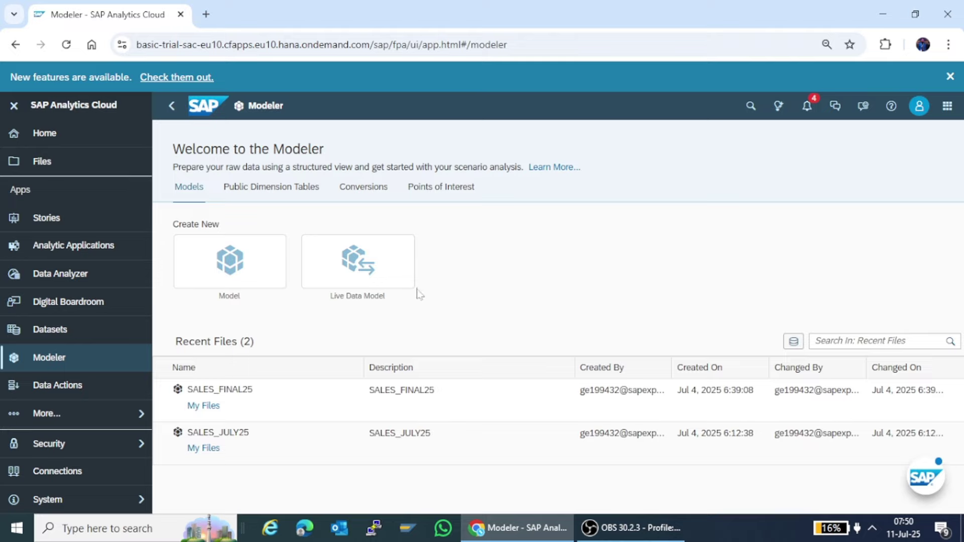
Step: Open the SALES_FINAL25 model and add a dimension named CustomerID with a new dimension table of type Generic
click(231, 393)
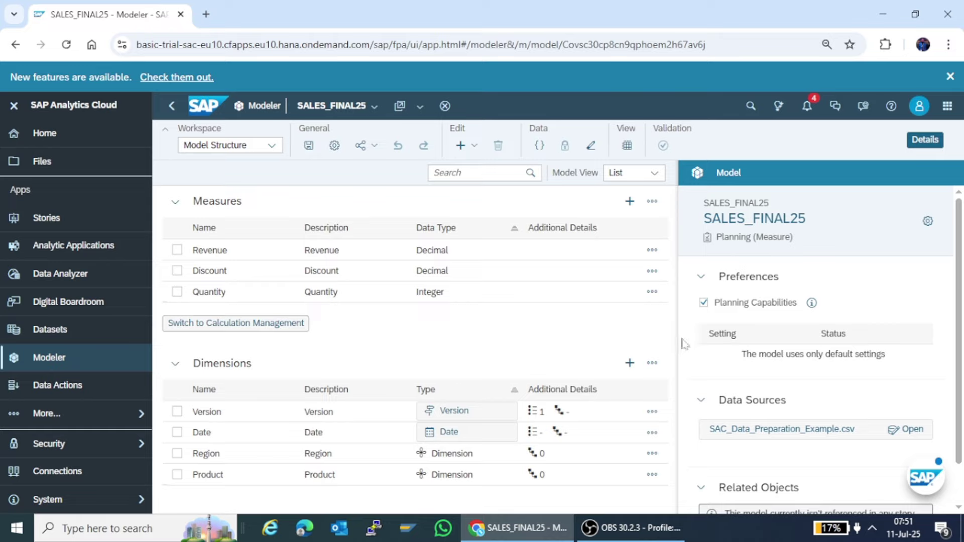
click(628, 367)
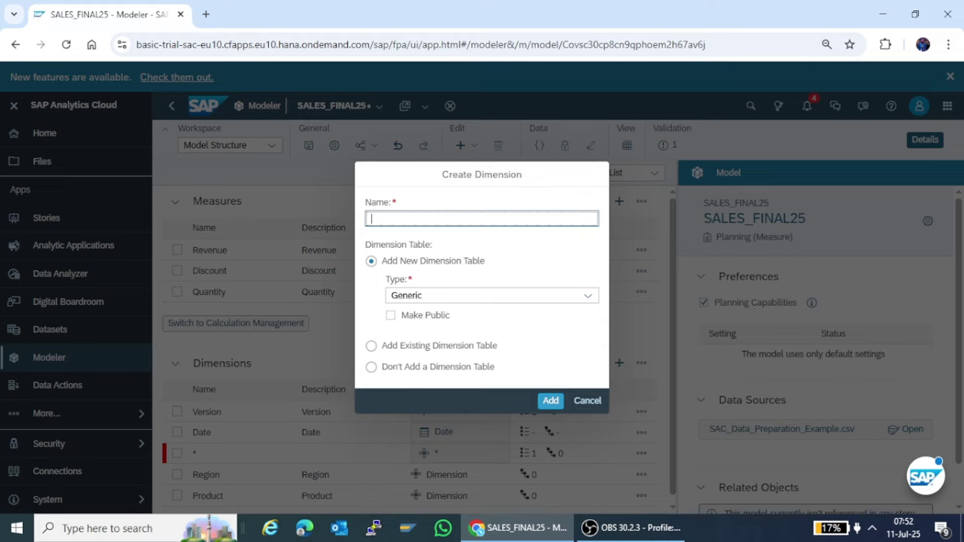
text(Customer)
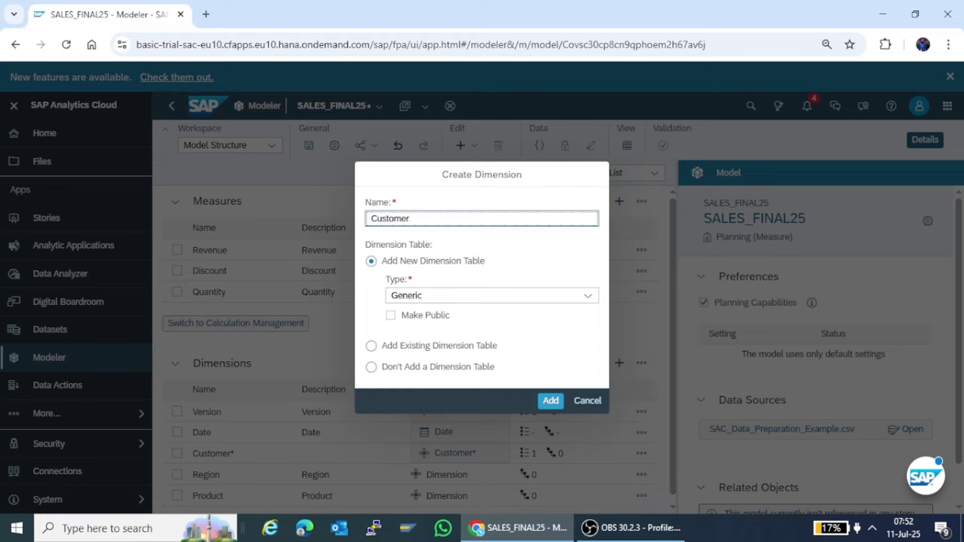
text(ID)
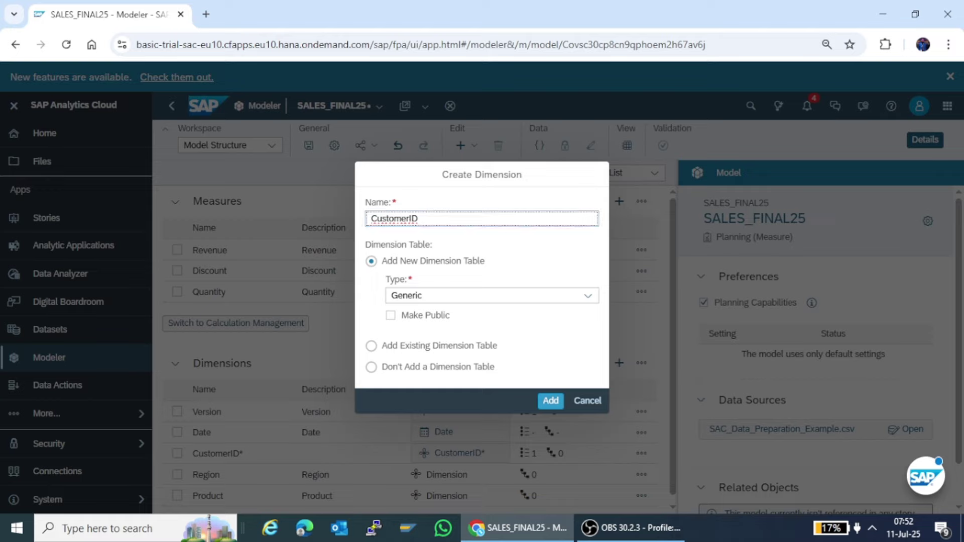
click(589, 297)
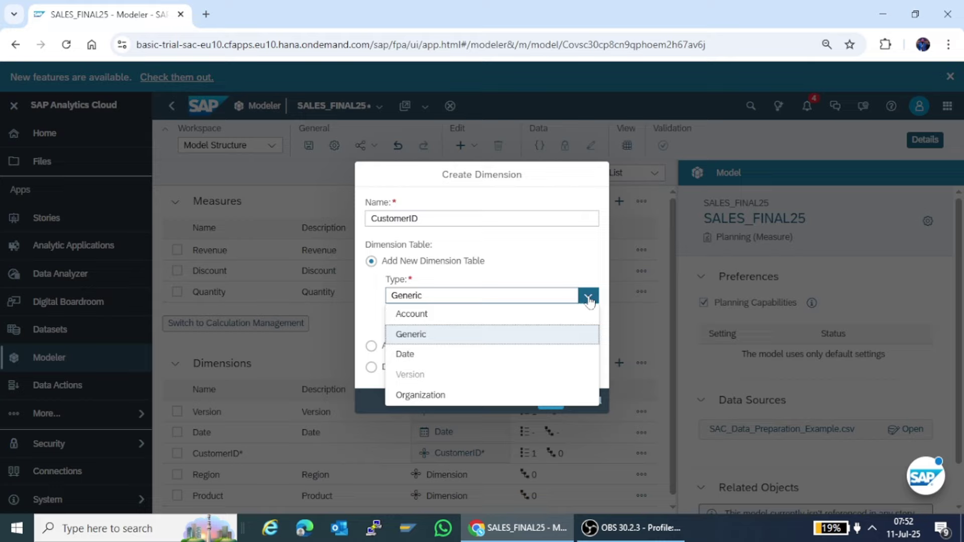
click(528, 335)
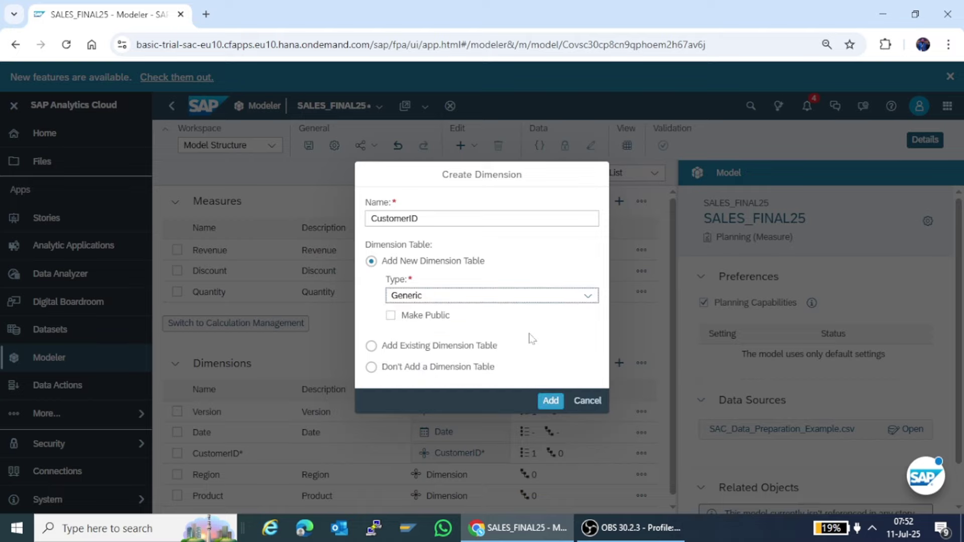
click(549, 401)
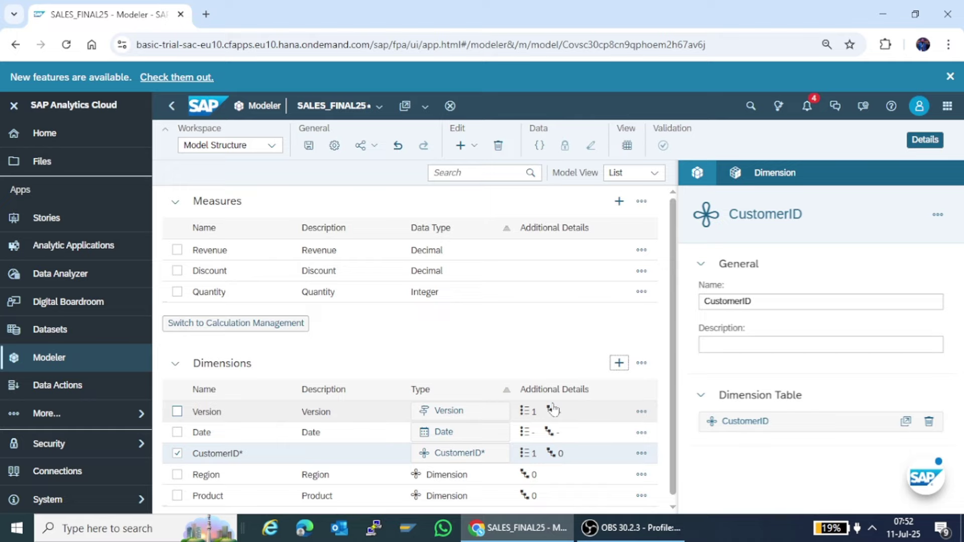
Step: Enter "Customer ID" as the description of the CustomerID dimension
click(705, 345)
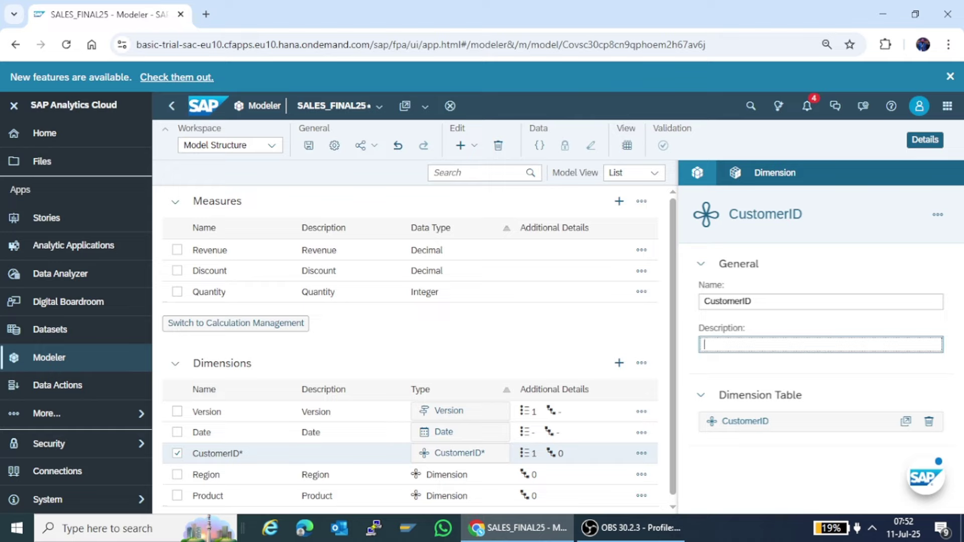
text(Cust)
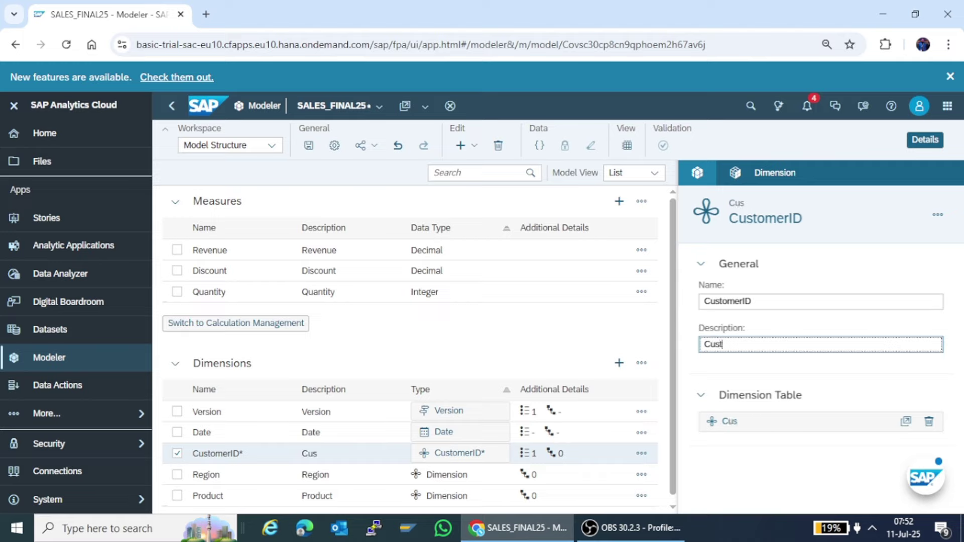
text(omer ID)
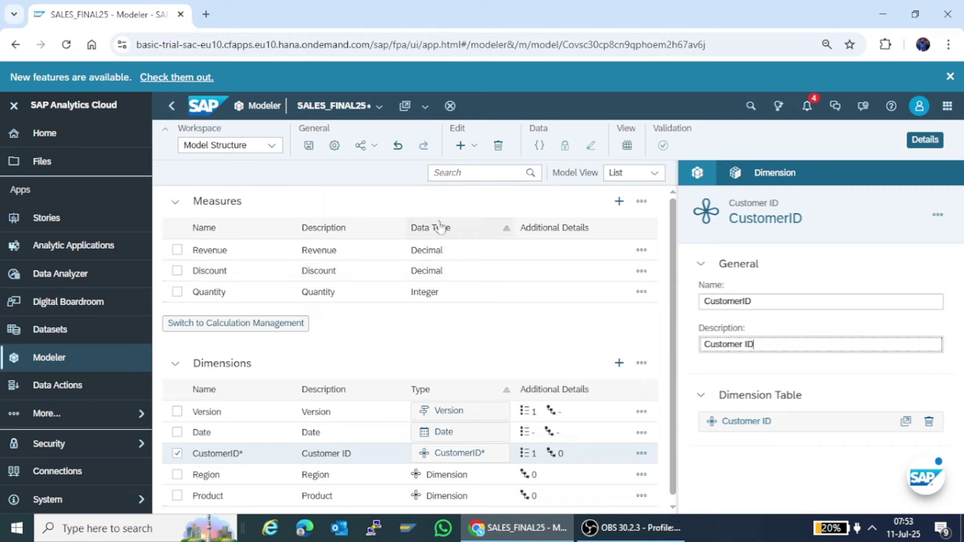
Step: Save the model, choosing # Unassigned as the default member for the CustomerID dimension
click(308, 147)
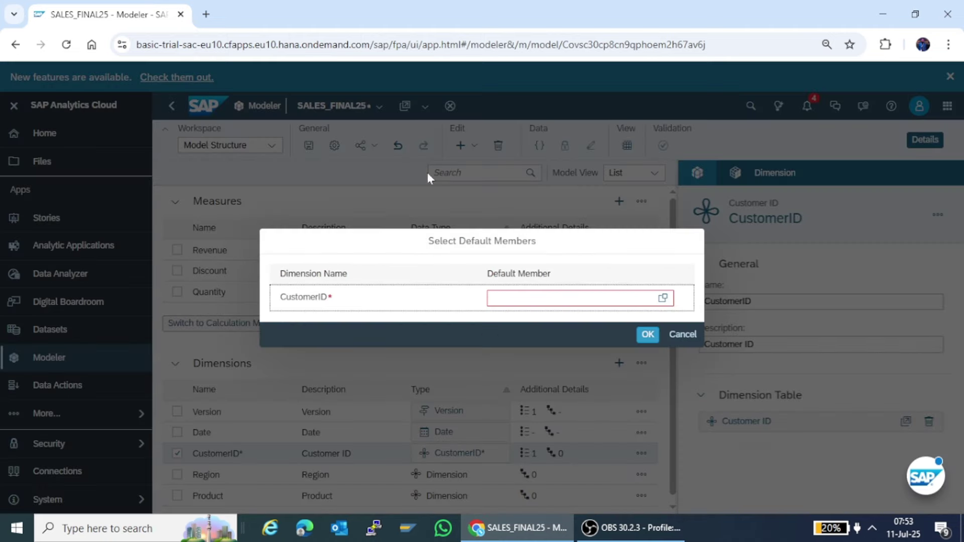
click(663, 298)
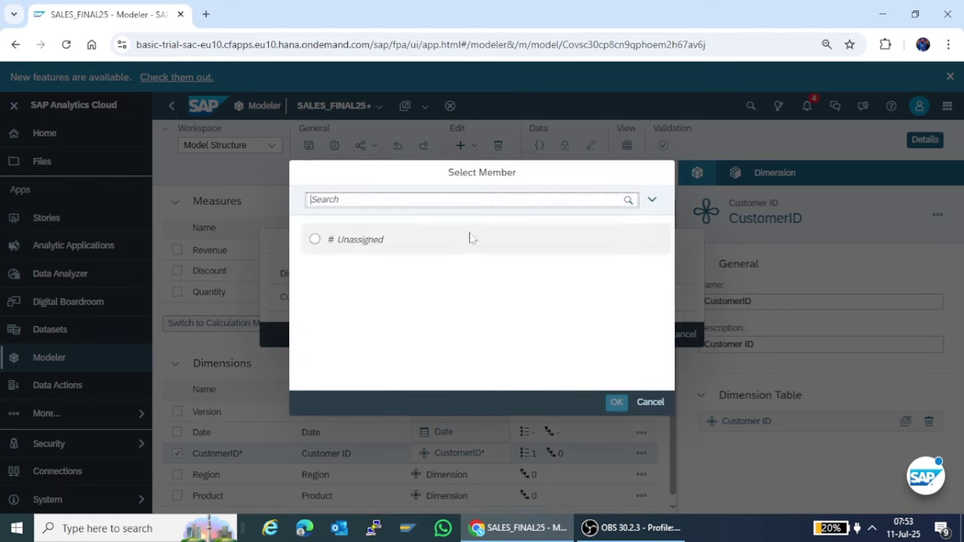
click(315, 239)
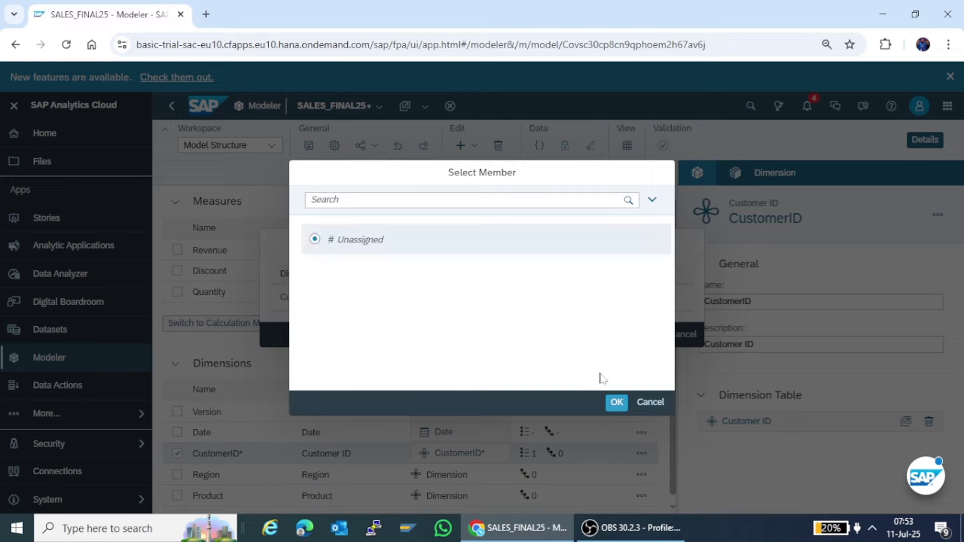
click(617, 404)
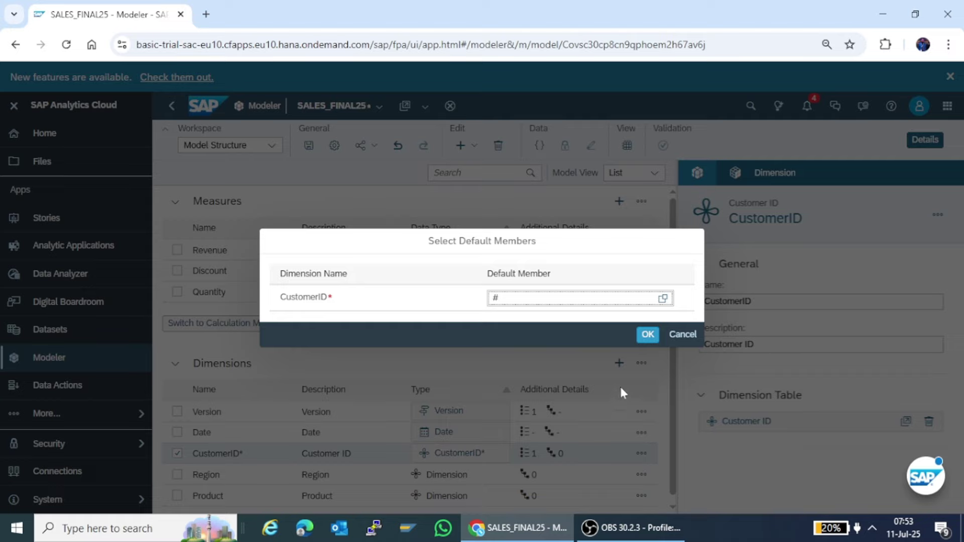
click(646, 335)
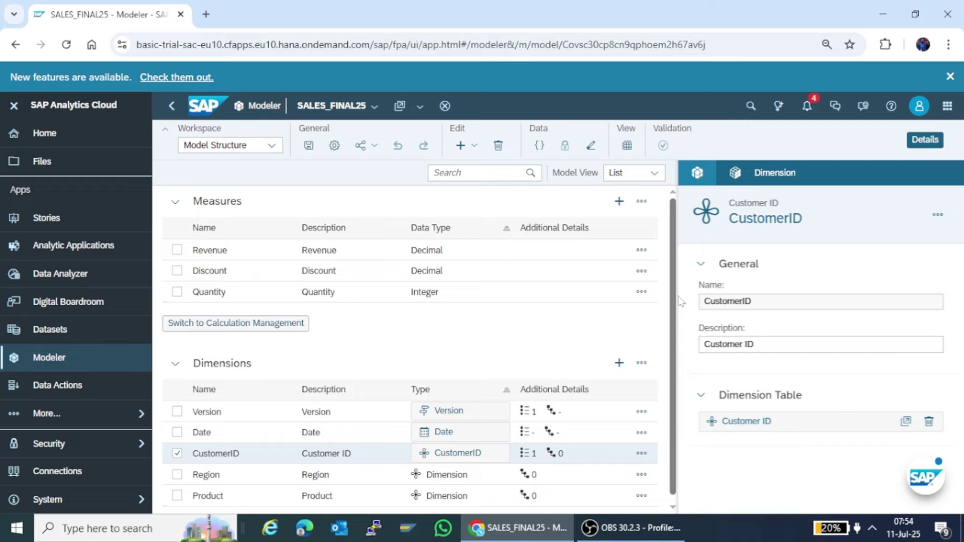
Step: Add a new measure to the model and name it Net_Revenue
click(618, 211)
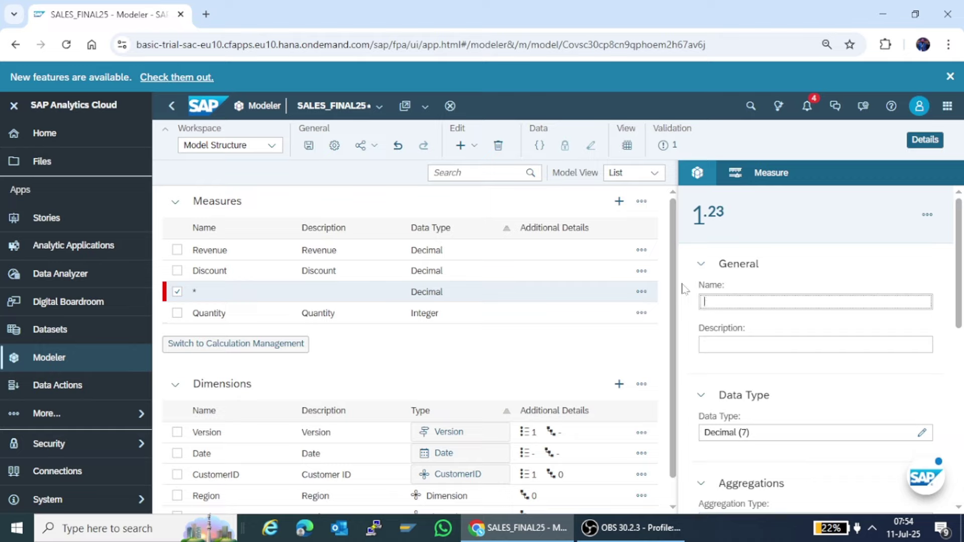
text(Net)
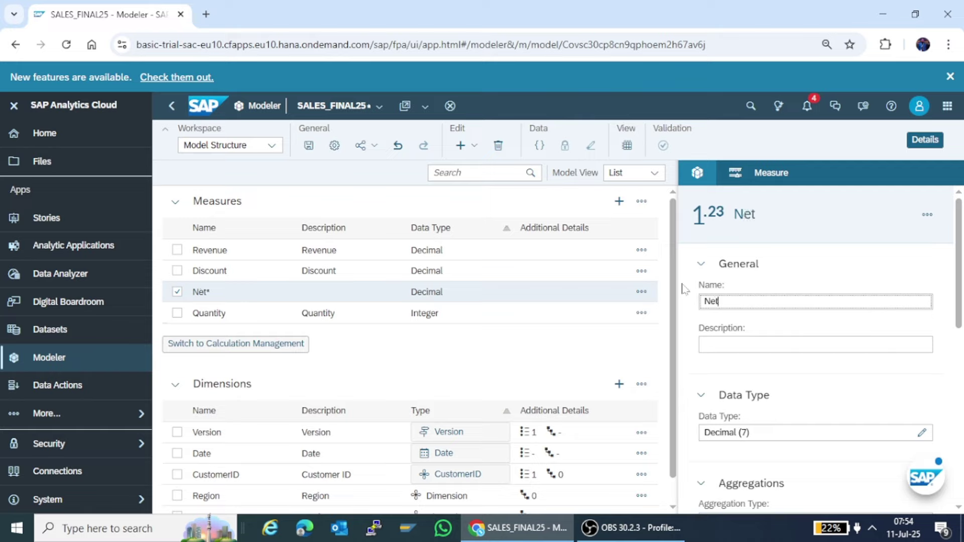
text(R)
key(BackSpace)
text(Re)
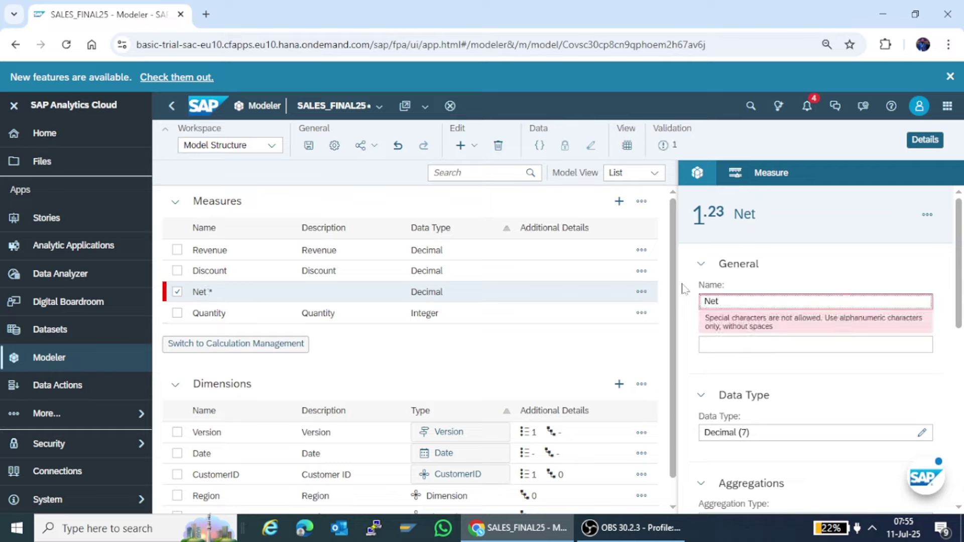
text(venu)
key(Left)
key(Left)
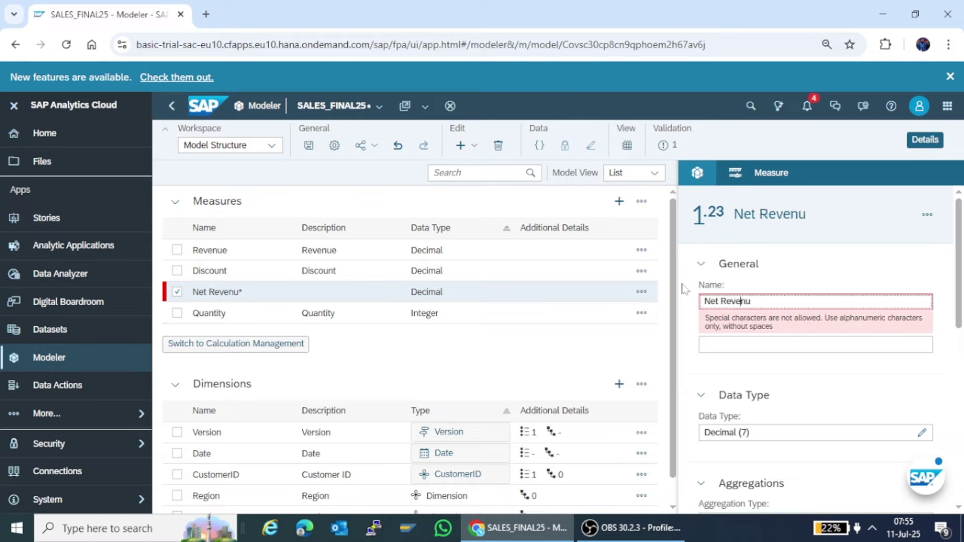
key(BackSpace)
text(_)
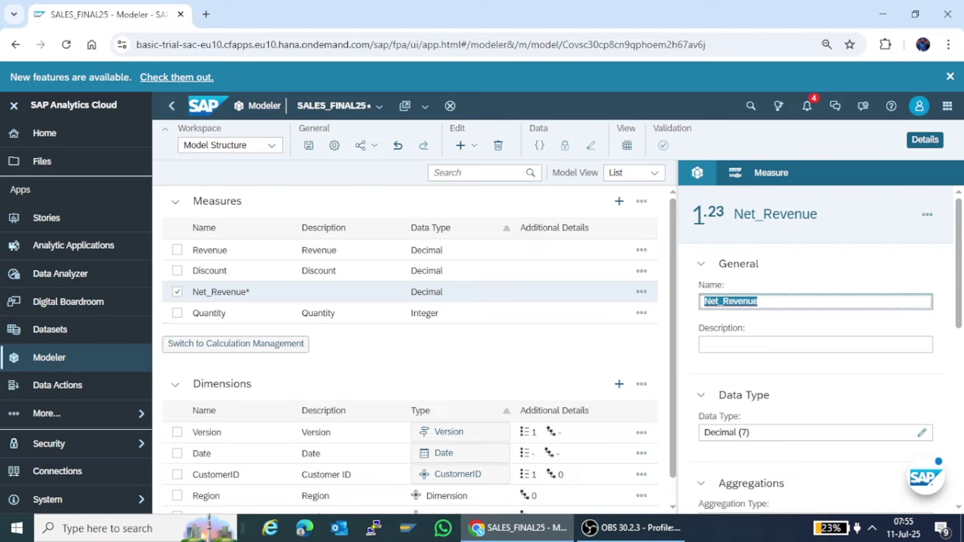
Step: Give the Net_Revenue measure the description "Net_Revenue" and save the model
click(705, 344)
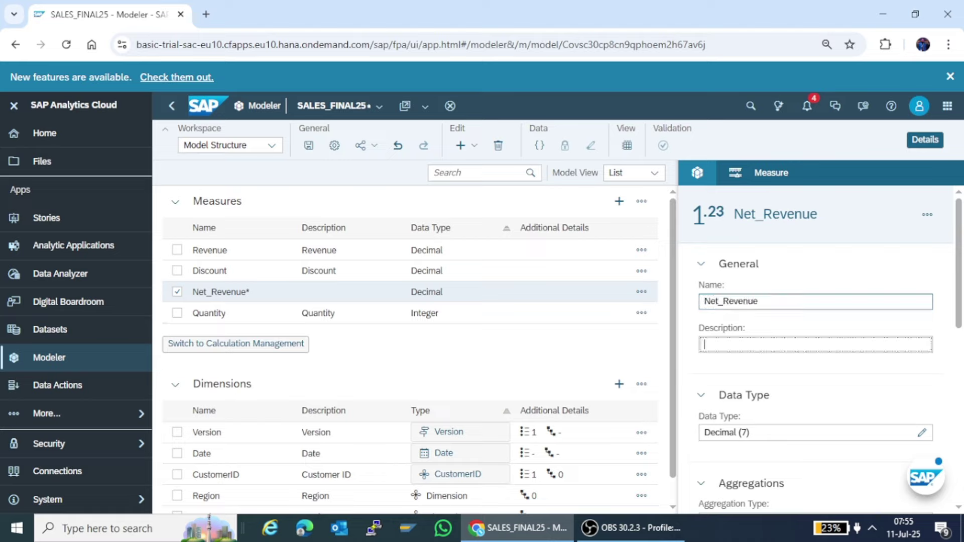
text(Net_Revenue)
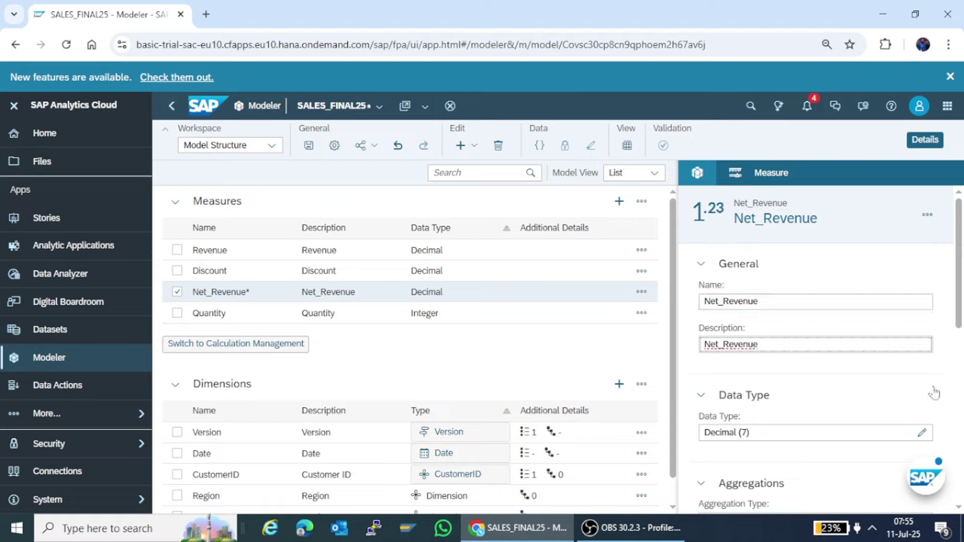
scroll(959, 275, down, 1)
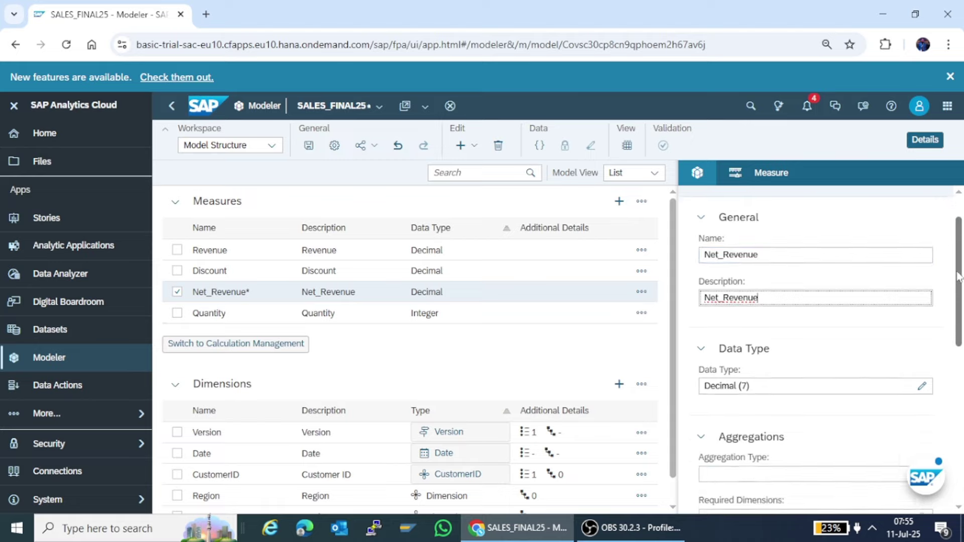
drag(959, 275, 950, 427)
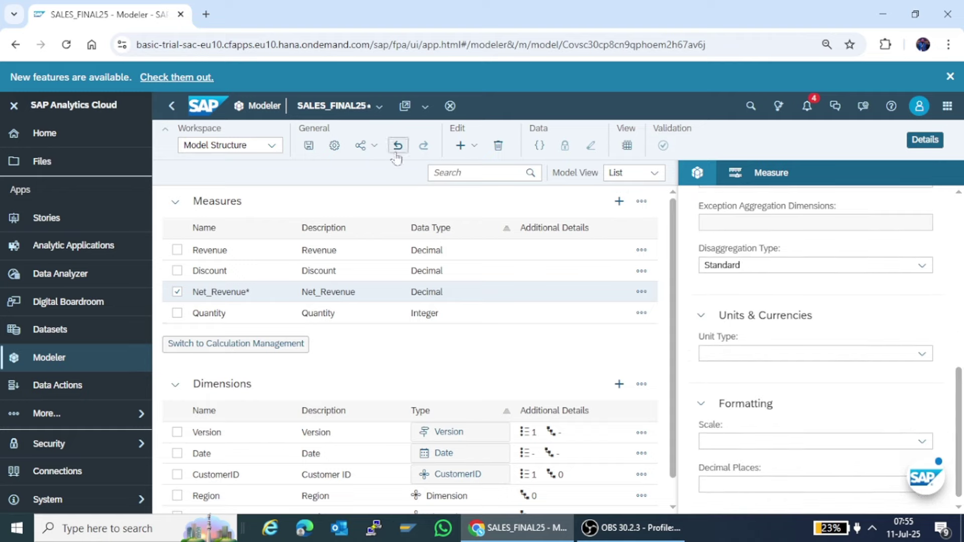
click(309, 147)
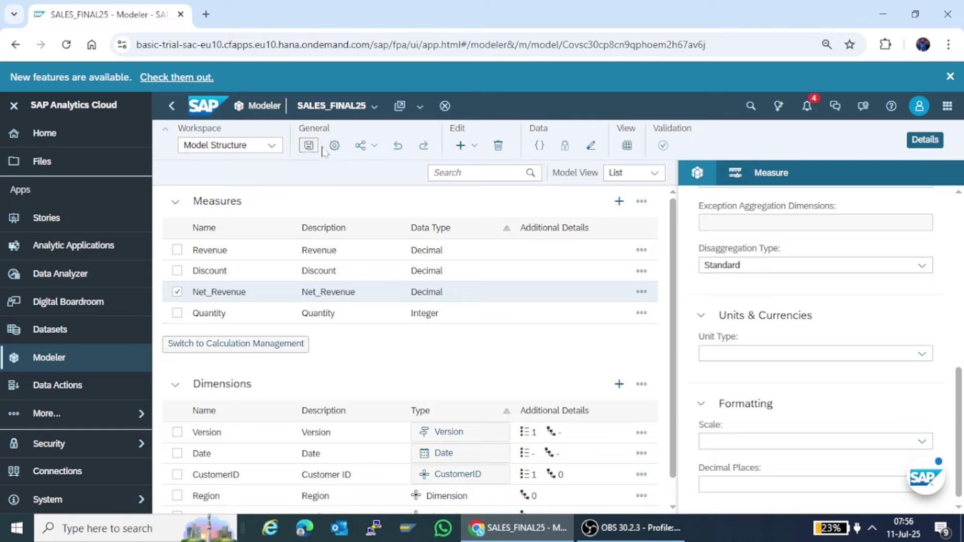
Step: In the Data Management workspace, edit the import settings of the SAC_Data_Preparation_Example import job and rerun its query
click(272, 146)
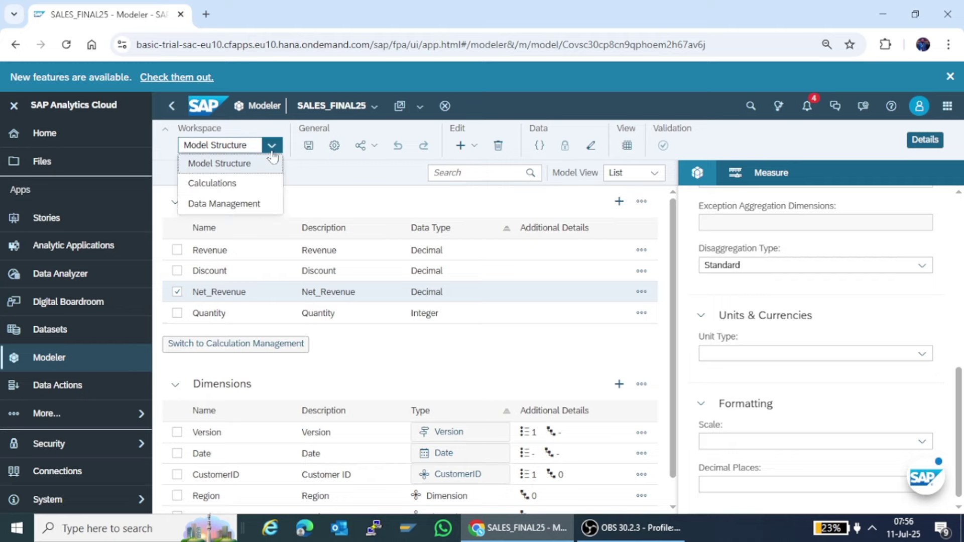
click(251, 204)
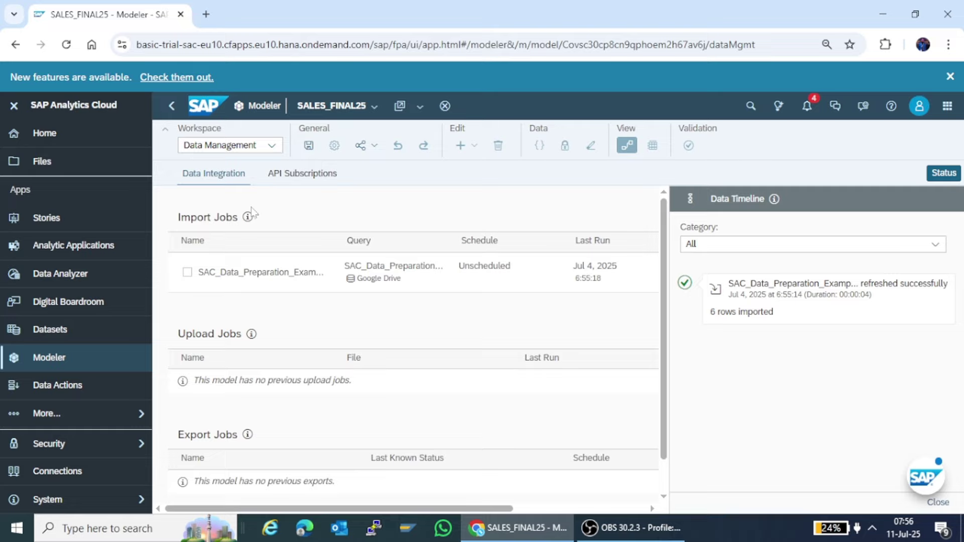
drag(373, 511, 506, 511)
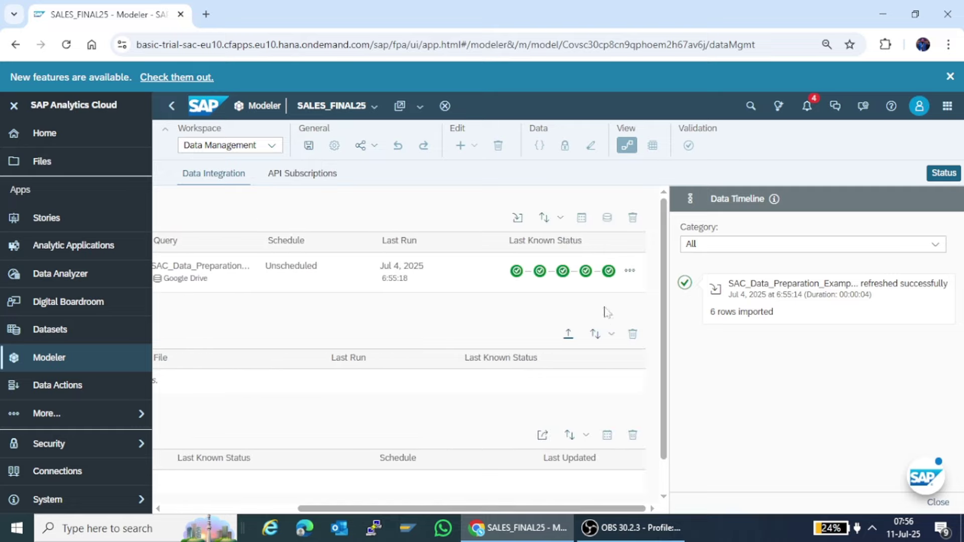
click(629, 271)
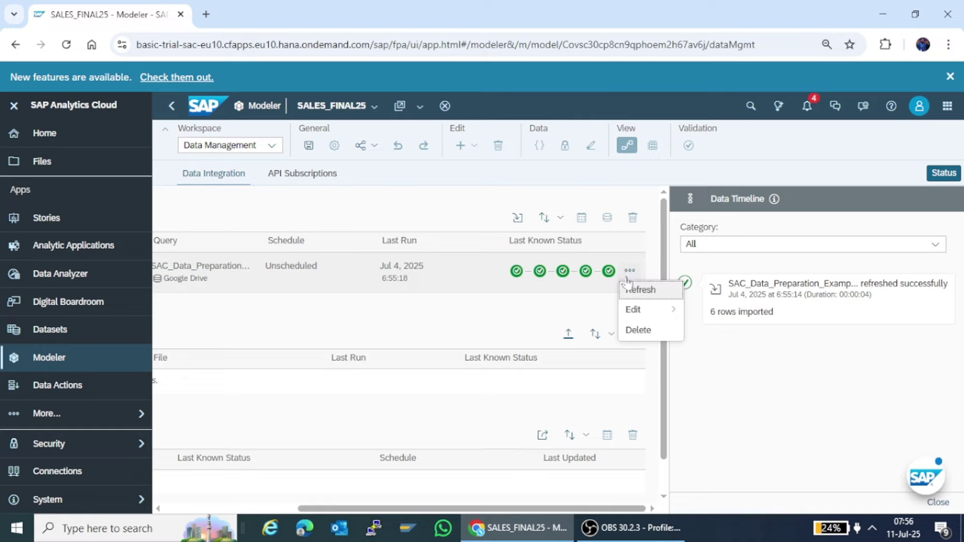
mouse_move(642, 311)
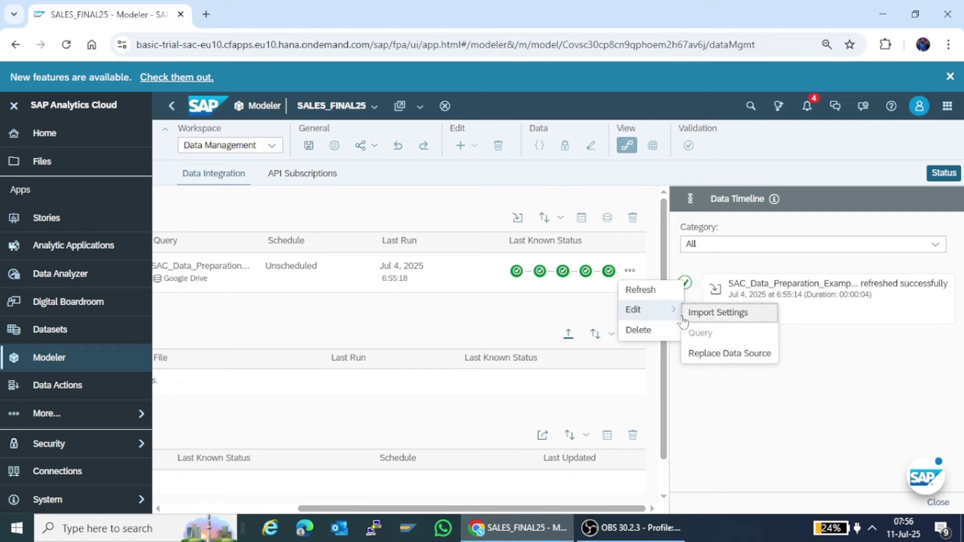
click(700, 317)
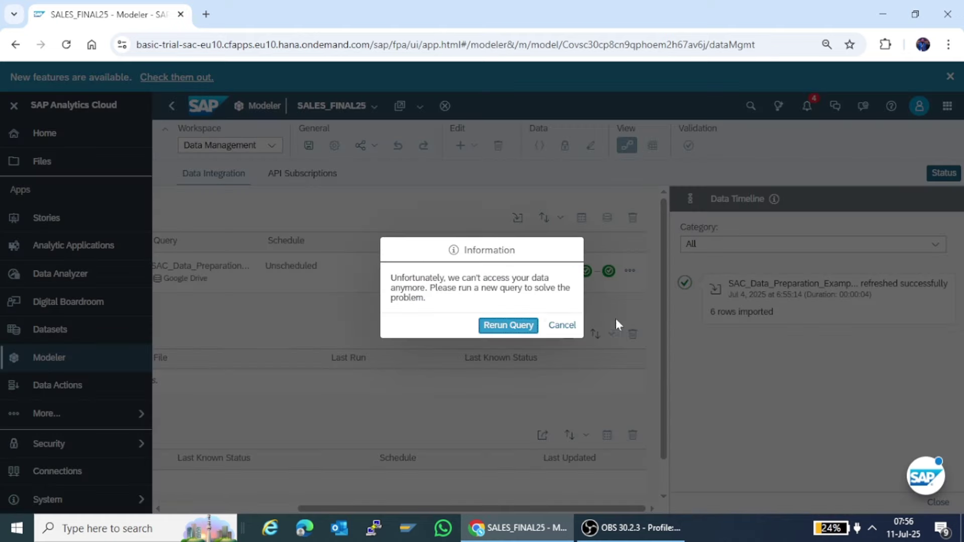
click(507, 326)
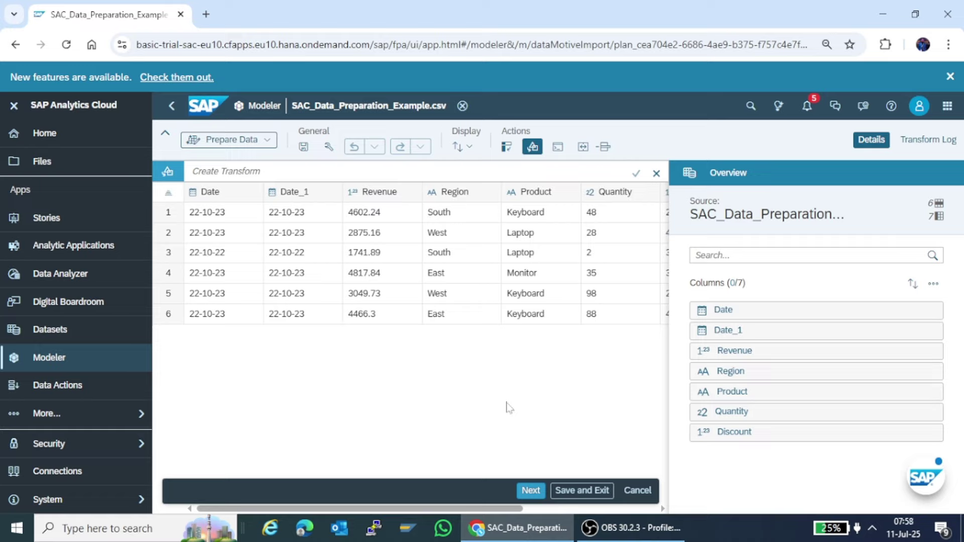
Step: Check in the Map to Facts view how the source columns map to the model's dimensions and measures, and exit the import without saving
click(879, 143)
click(267, 141)
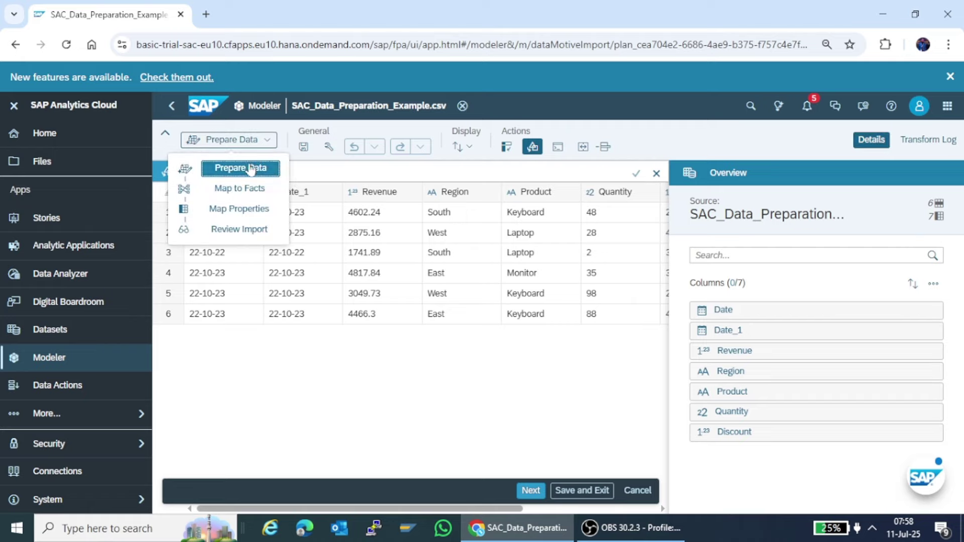
click(241, 189)
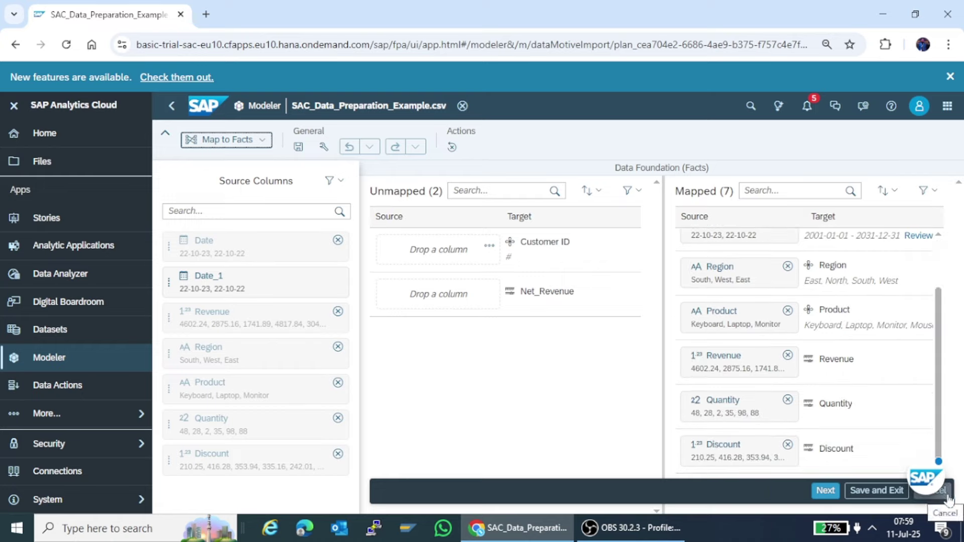
click(948, 497)
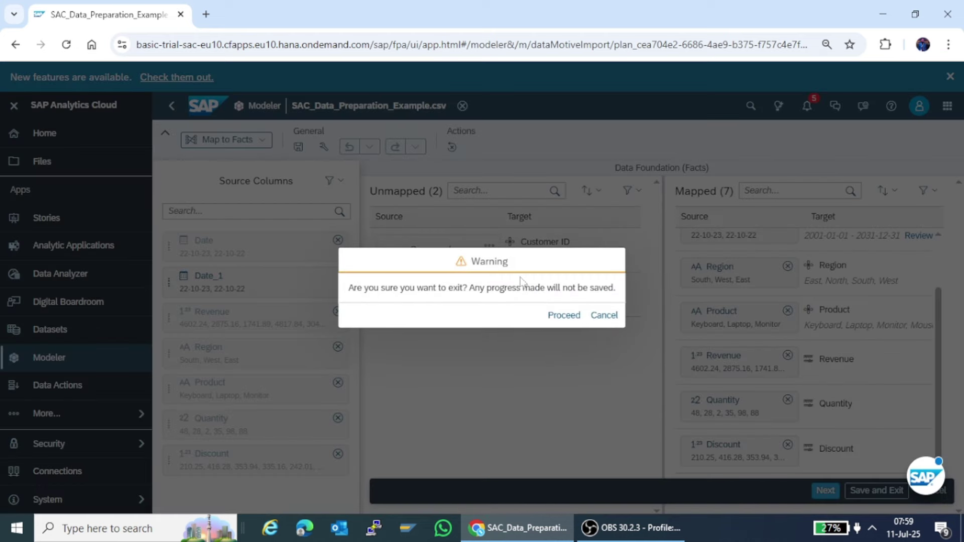
click(564, 315)
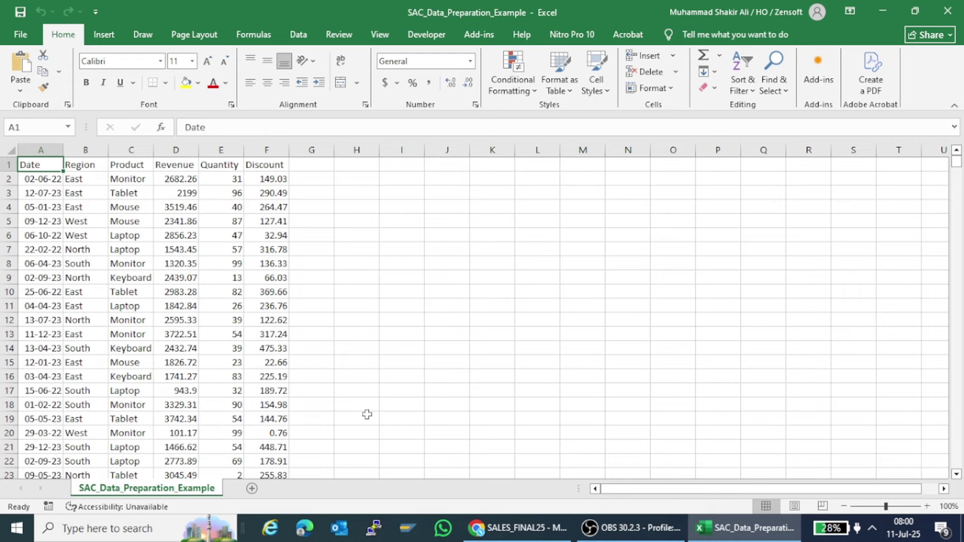
Step: In Excel, look through the columns and rows of the SAC_Data_Preparation_Example source file and return to the first cell
click(195, 218)
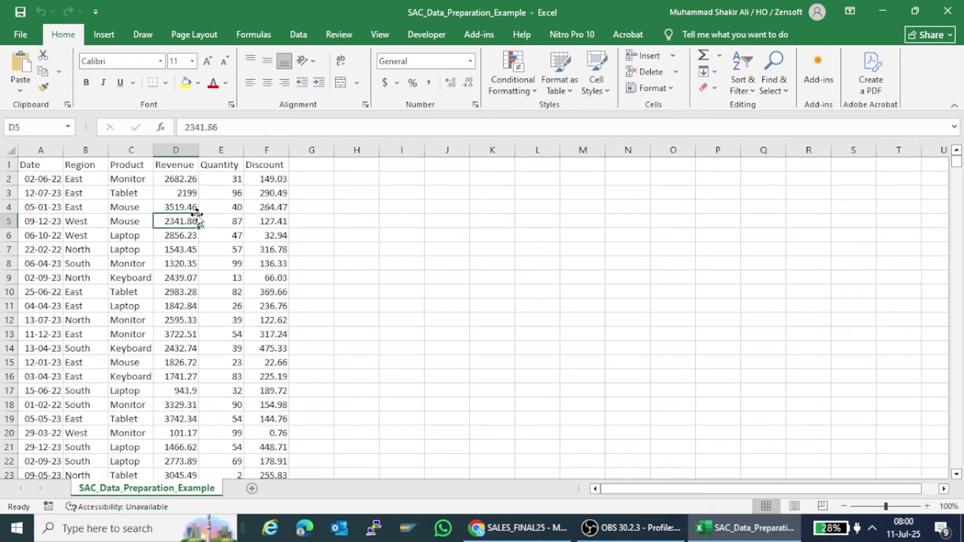
key(Page_Down)
key(Page_Down)
key(Page_Down)
key(Page_Down)
key(Page_Down)
key(Page_Down)
key(Page_Down)
key(Page_Down)
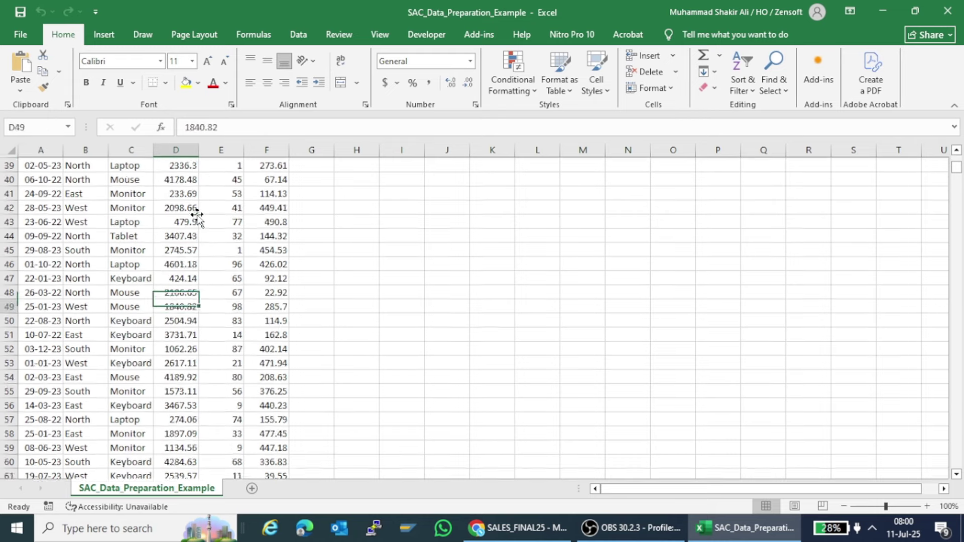
key(Page_Down)
key(Page_Down)
key(Page_Down)
key(Page_Down)
key(Page_Down)
key(Page_Down)
key(Page_Down)
key(Page_Down)
key(Page_Down)
key(Page_Down)
key(Page_Down)
key(Page_Down)
key(Page_Down)
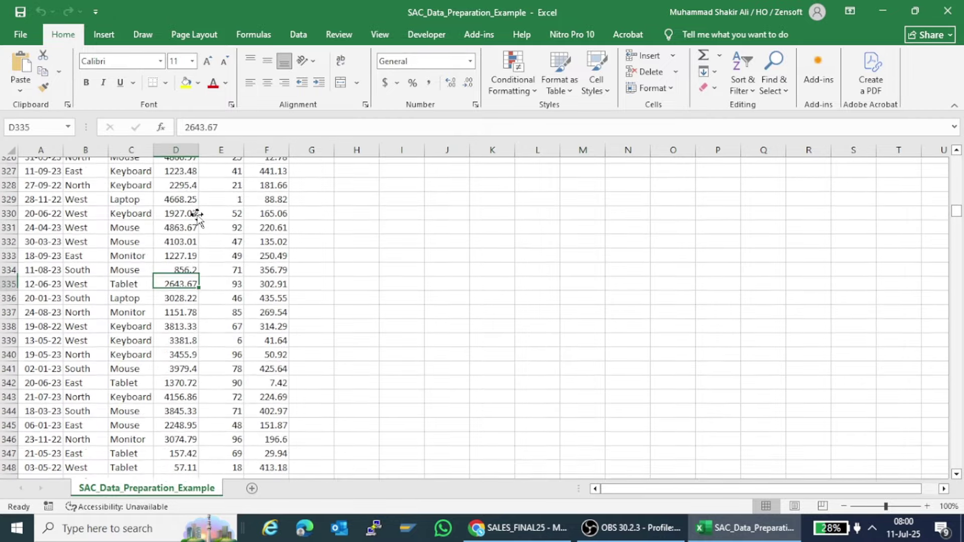
key(ctrl+Home)
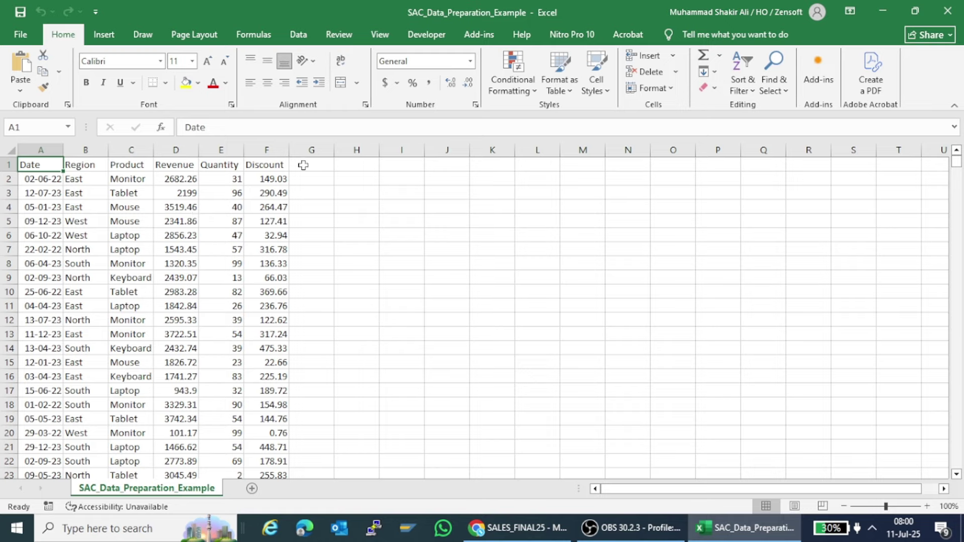
Step: Add a Net_Revenue column header in cell G1 and fit column G's width to it
click(312, 163)
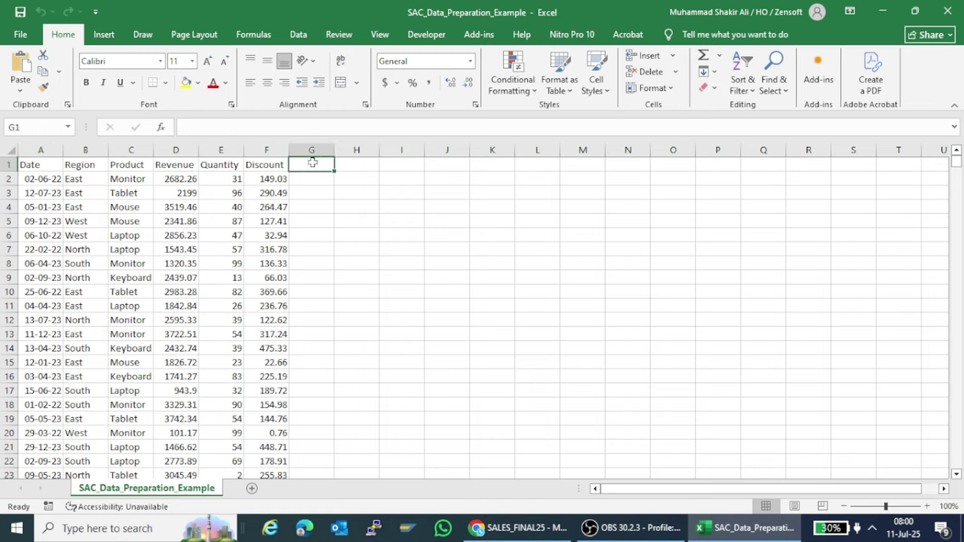
text(Net)
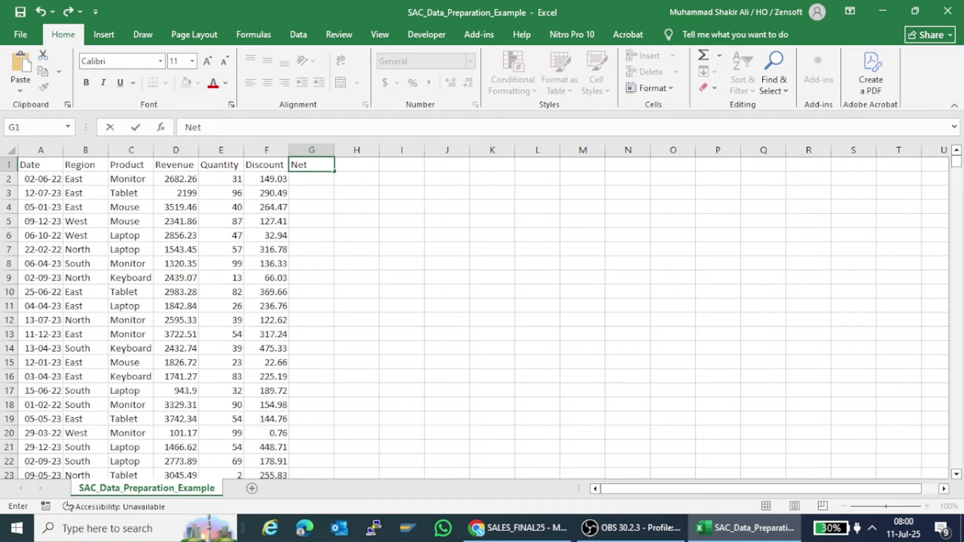
text(_Revenue)
key(Return)
drag(333, 151, 333, 150)
double_click(333, 150)
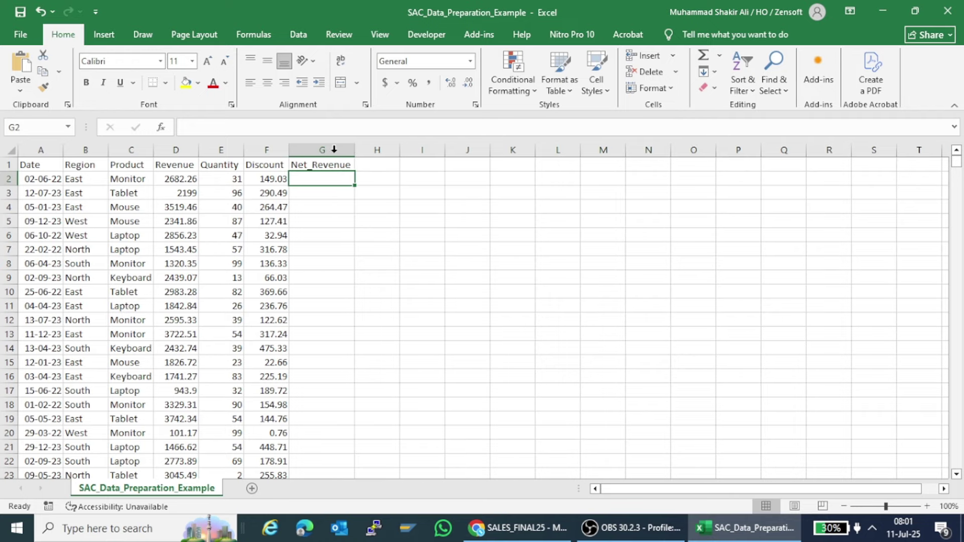
Step: In cell G2, calculate net revenue as Revenue minus Discount with the formula =D2-F2
text(=)
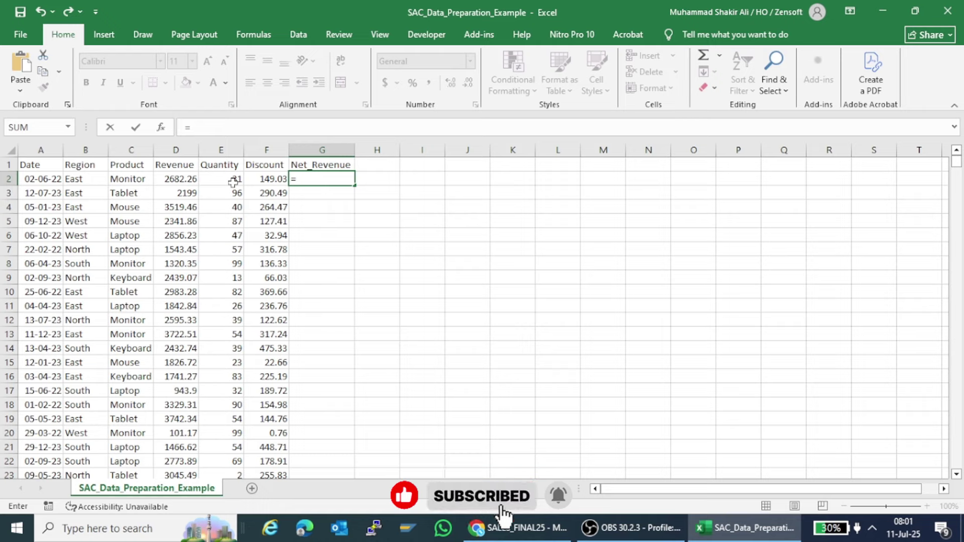
click(179, 181)
text(-)
click(256, 177)
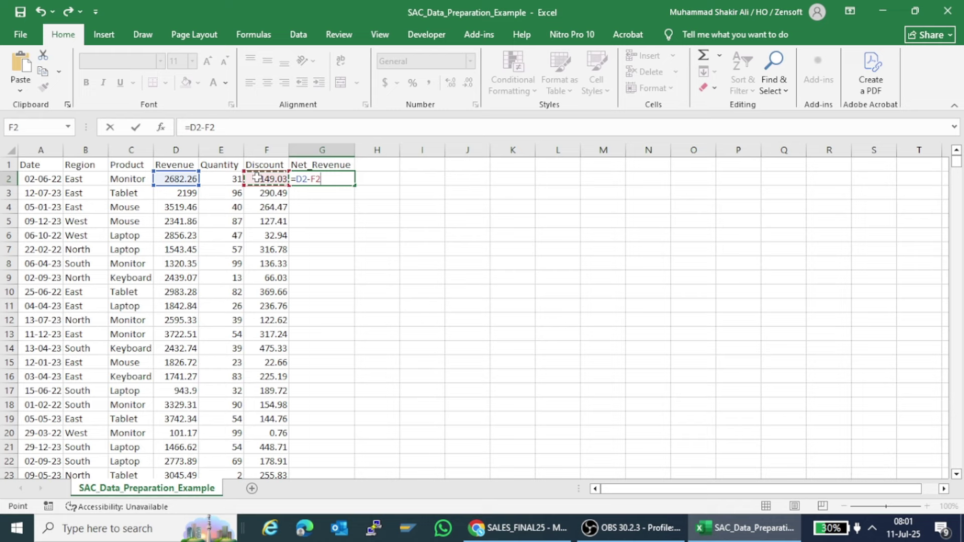
key(Return)
key(Up)
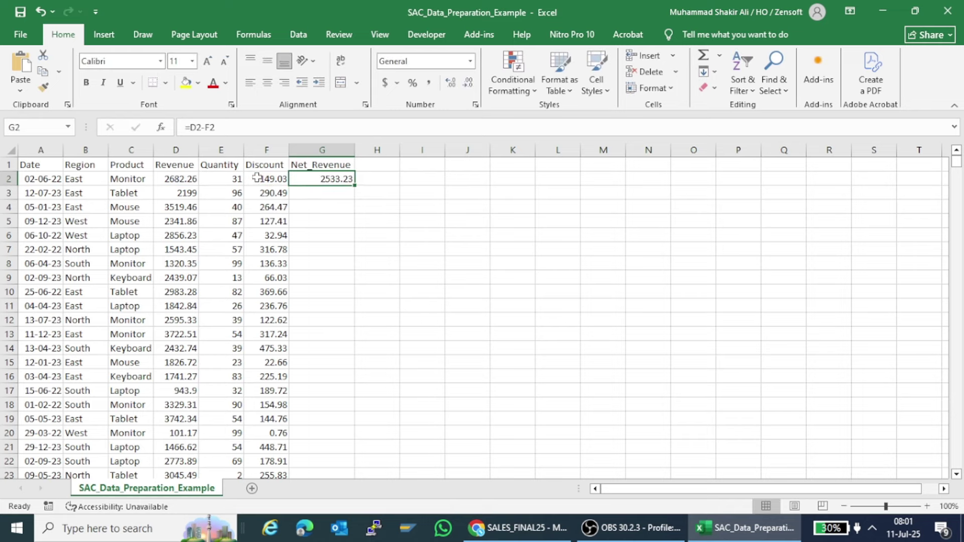
Step: Copy the net revenue formula in G2 and make G3 the start of the paste range
key(ctrl+c)
key(Down)
key(shift+Down)
key(shift+Down)
key(shift+Down)
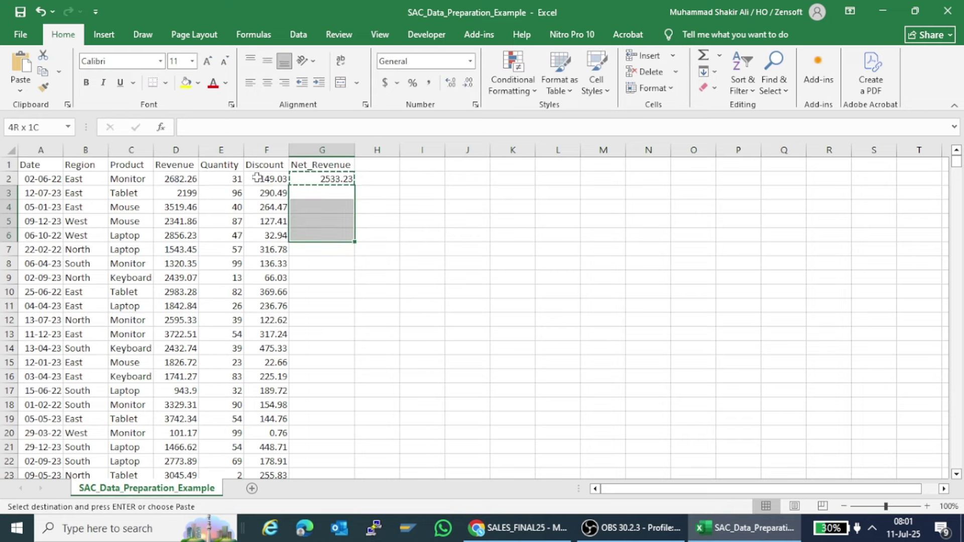
key(shift+Down)
key(shift+Down)
key(shift+Down)
key(shift+Down)
key(shift+Down)
key(shift+Down)
key(shift+Down)
key(shift+Down)
key(shift+Down)
key(shift+Down)
key(shift+Down)
key(shift+Down)
key(shift+Down)
key(shift+Down)
key(shift+Down)
key(shift+Down)
key(shift+Down)
key(shift+Down)
key(shift+Down)
key(shift+Down)
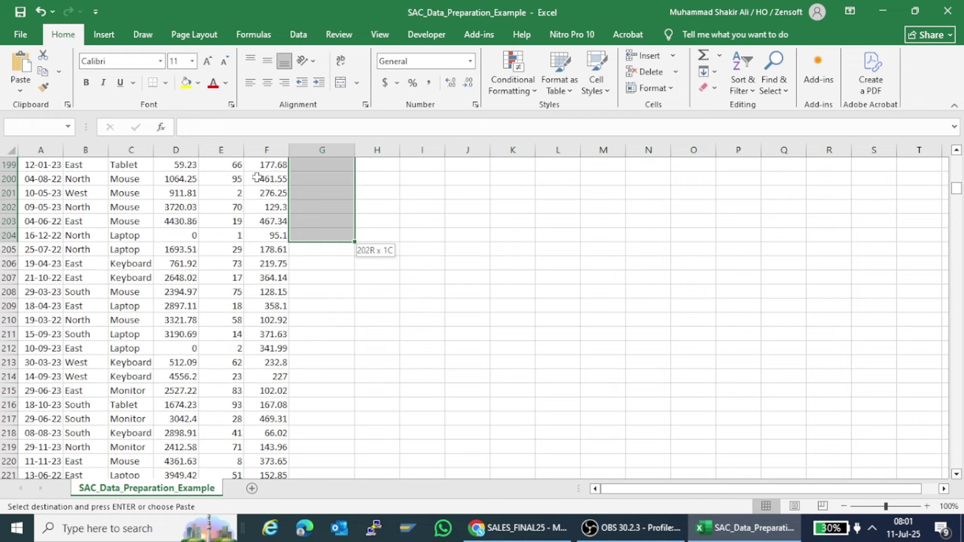
key(shift+Down)
key(shift+Down)
key(shift+Down)
key(shift+Down)
key(shift+Down)
key(shift+Down)
key(shift+Down)
key(shift+Down)
key(shift+Down)
key(shift+Down)
key(shift+Down)
key(shift+Down)
key(shift+Down)
key(shift+Down)
key(shift+Down)
key(shift+Down)
key(shift+Down)
key(shift+Down)
key(shift+Down)
key(shift+Down)
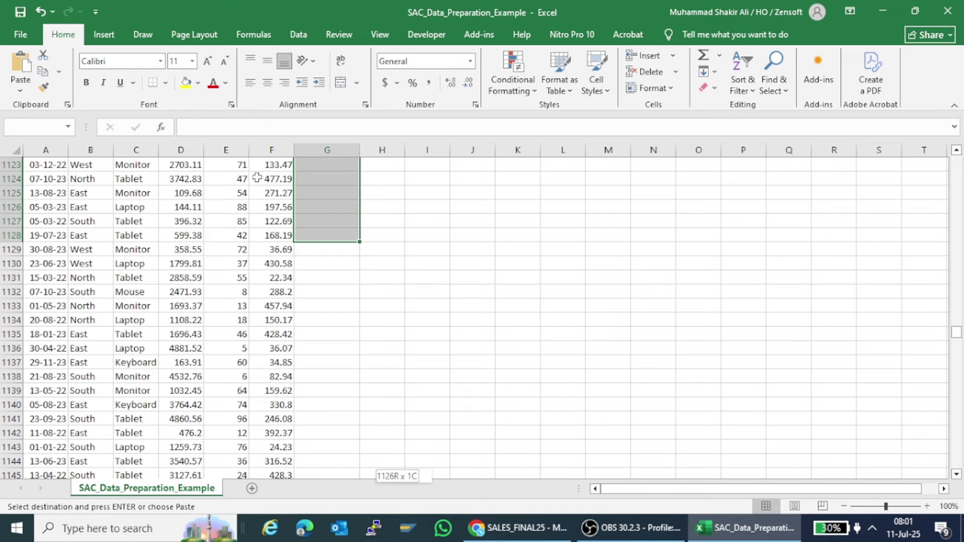
key(ctrl+shift+Down)
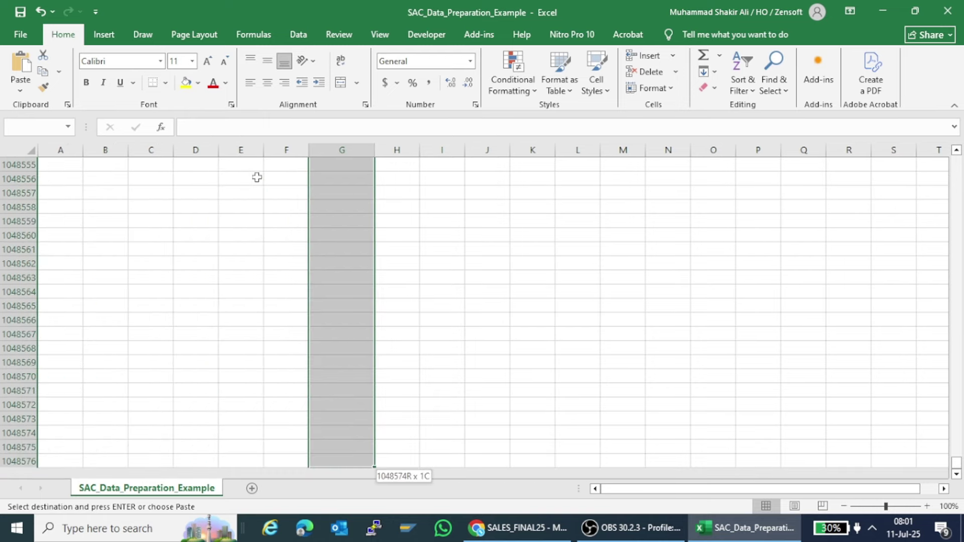
key(ctrl+shift+Up)
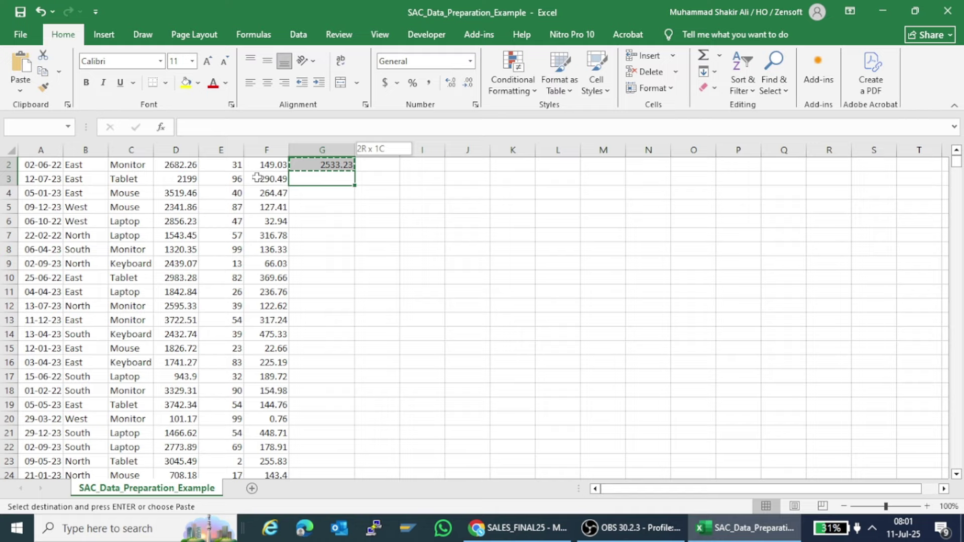
Step: Extend the paste range from G3 to G2001 and paste the copied net revenue formula into it
key(shift+Down)
key(shift+Down)
key(shift+Down)
key(shift+Down)
key(shift+Down)
key(shift+Down)
key(shift+Down)
key(shift+Down)
key(shift+Down)
key(shift+Down)
key(shift+Down)
key(shift+Down)
key(shift+Down)
key(shift+Down)
key(shift+Down)
key(shift+Down)
key(shift+Down)
key(shift+Down)
key(shift+Down)
key(shift+Down)
key(shift+Page_Down)
key(shift+Page_Down)
key(shift+Page_Down)
key(shift+Page_Down)
key(shift+Page_Down)
key(shift+Page_Down)
key(shift+Page_Down)
key(shift+Page_Down)
key(shift+Page_Down)
key(shift+Page_Down)
key(shift+Page_Down)
key(shift+Page_Down)
key(shift+Page_Down)
key(shift+Page_Down)
key(shift+Page_Down)
key(shift+Page_Down)
key(shift+Page_Down)
key(shift+Page_Down)
key(shift+Page_Down)
key(shift+Page_Down)
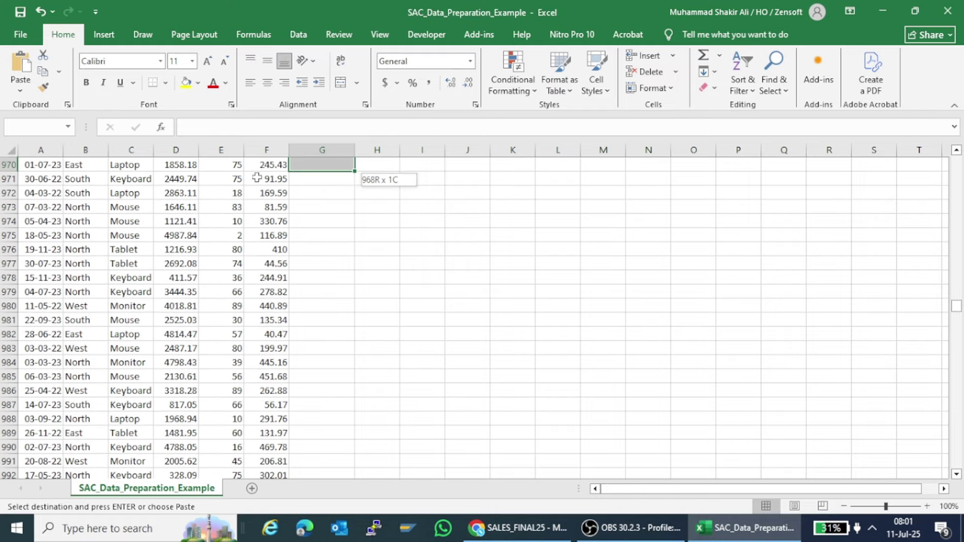
key(shift+Page_Down)
key(shift+Page_Down)
key(shift+Page_Down)
key(shift+Page_Down)
key(shift+Page_Down)
key(shift+Page_Down)
key(shift+Page_Down)
key(shift+Page_Down)
key(shift+Page_Down)
key(shift+Page_Down)
key(shift+Page_Down)
key(shift+Page_Down)
key(shift+Page_Down)
key(shift+Page_Down)
key(shift+Page_Down)
key(shift+Page_Down)
key(shift+Page_Down)
key(shift+Page_Down)
key(shift+Page_Down)
key(shift+Page_Down)
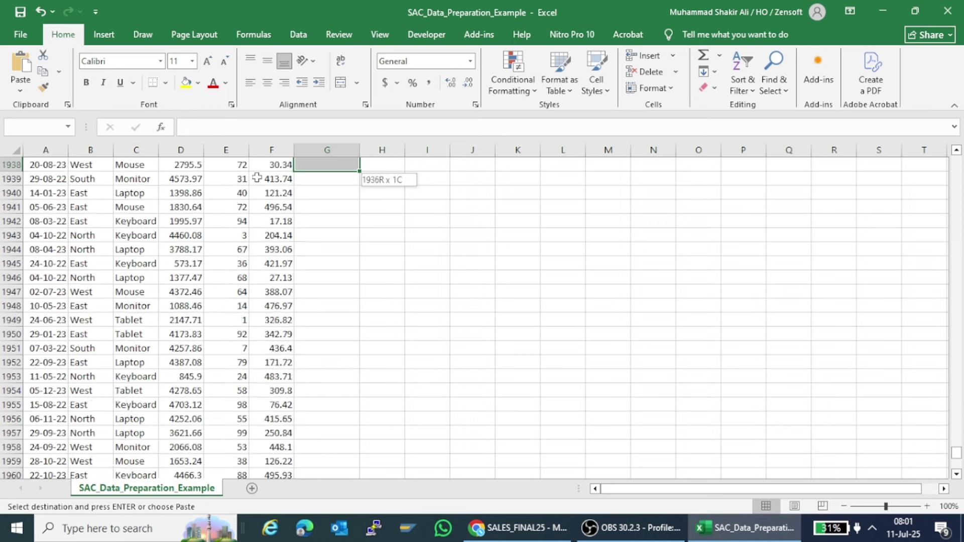
key(shift+Page_Down)
key(shift+Page_Down)
key(shift+Page_Down)
key(shift+Page_Down)
key(shift+Page_Down)
key(shift+Page_Down)
key(shift+Page_Down)
key(shift+Page_Down)
key(shift+Page_Down)
key(shift+Page_Down)
key(shift+Page_Up)
key(shift+Page_Up)
key(shift+Page_Up)
key(shift+Page_Up)
key(shift+Page_Up)
key(shift+Page_Up)
key(shift+Page_Up)
key(shift+Page_Up)
key(shift+Page_Up)
key(shift+Down)
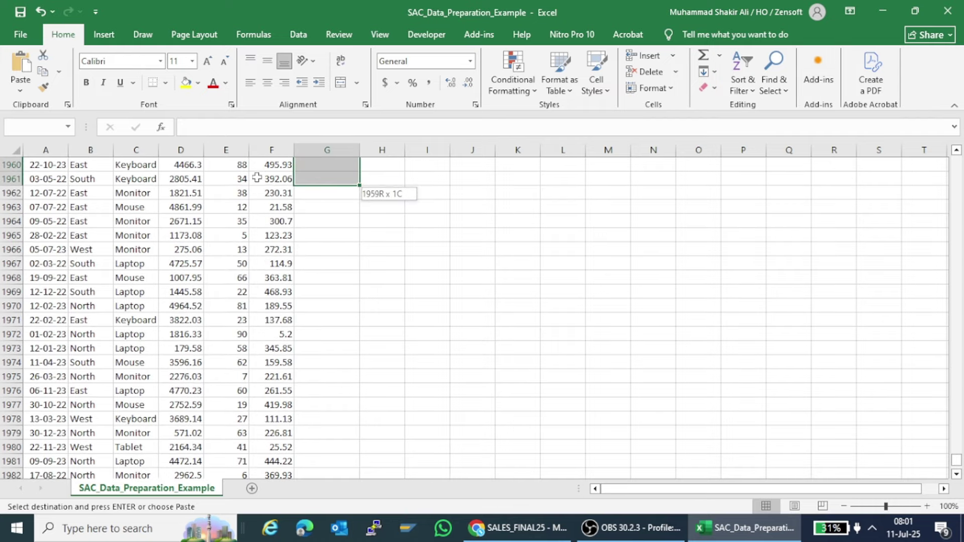
key(shift+Down)
key(shift+Down)
key(shift+Down)
key(shift+Down)
key(shift+Down)
key(shift+Down)
key(shift+Down)
key(shift+Down)
key(shift+Down)
key(shift+Down)
key(shift+Down)
key(shift+Down)
key(shift+Down)
key(shift+Down)
key(shift+Down)
key(shift+Down)
key(shift+Down)
key(shift+Down)
key(shift+Down)
key(shift+Down)
key(shift+Down)
key(shift+Down)
key(shift+Down)
key(shift+Down)
key(shift+Down)
key(shift+Down)
key(shift+Down)
key(shift+Down)
key(shift+Down)
key(shift+Down)
key(shift+Down)
key(shift+Down)
key(shift+Down)
key(shift+Down)
key(shift+Down)
key(shift+Up)
key(shift+Up)
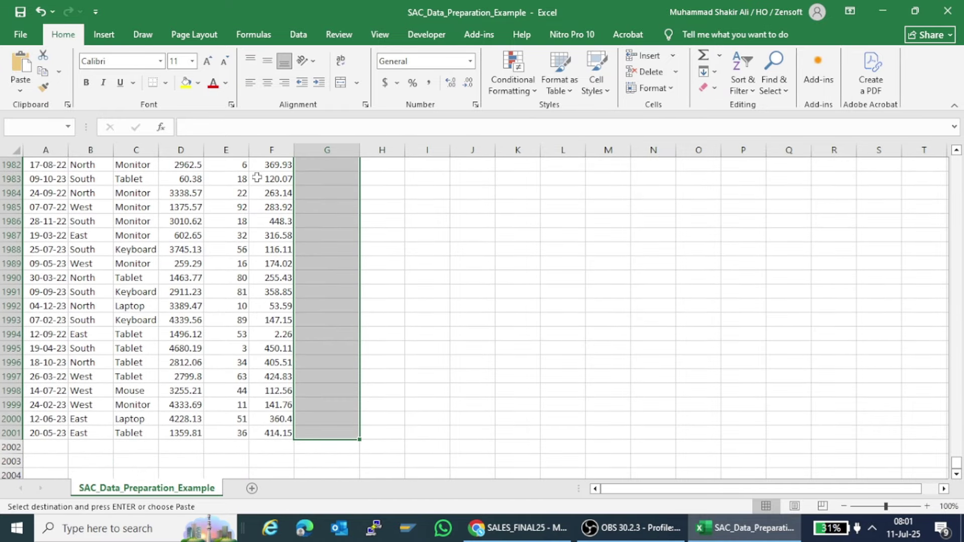
key(Return)
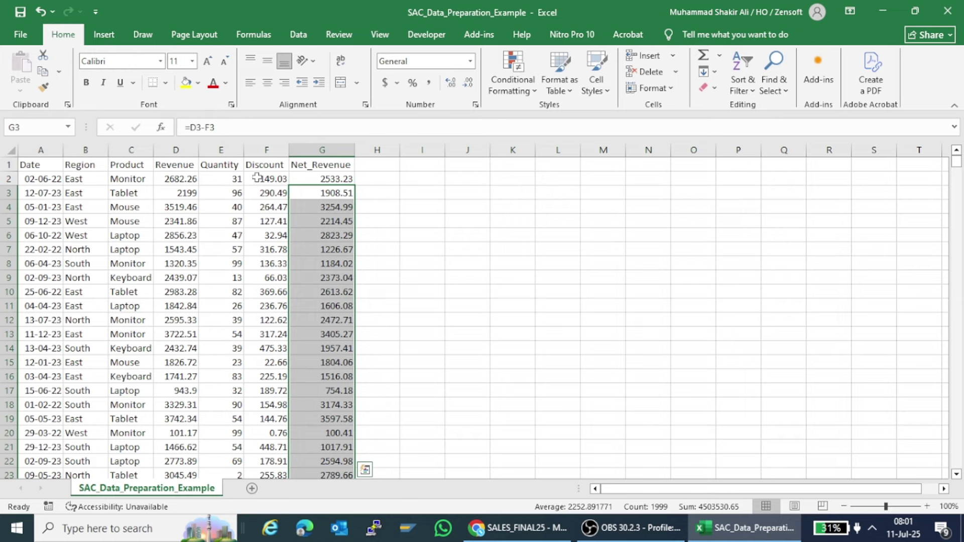
Step: Add a CustomerID column header in cell H1
click(374, 167)
text(C)
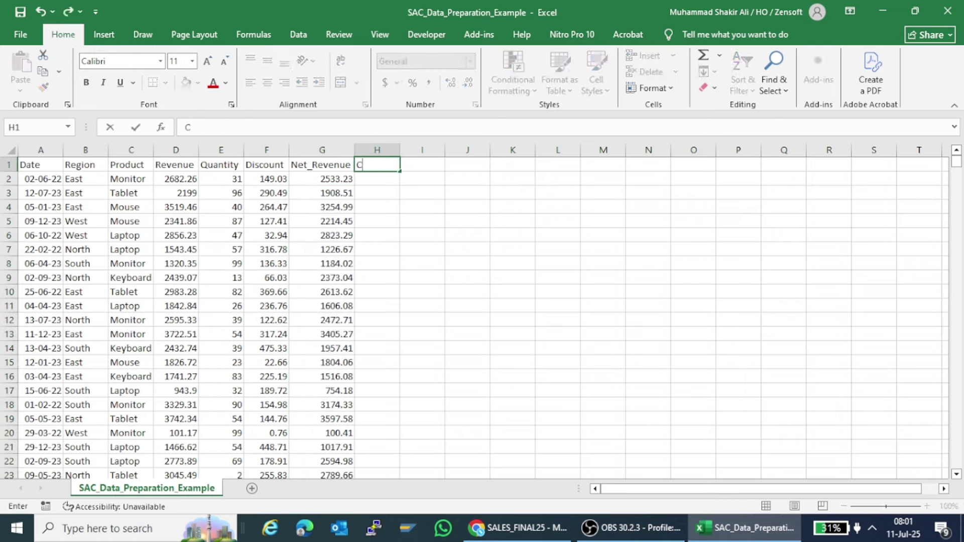
text(ustomerID)
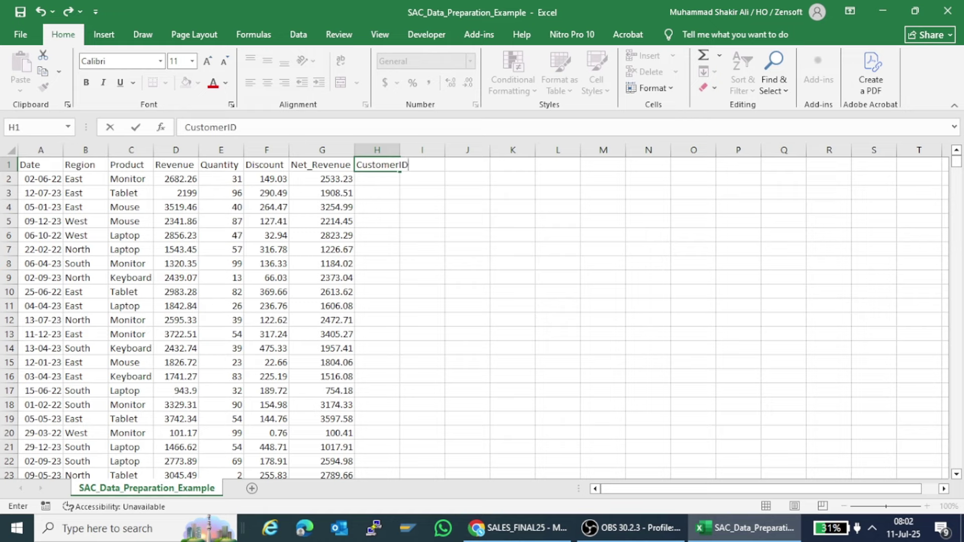
key(Return)
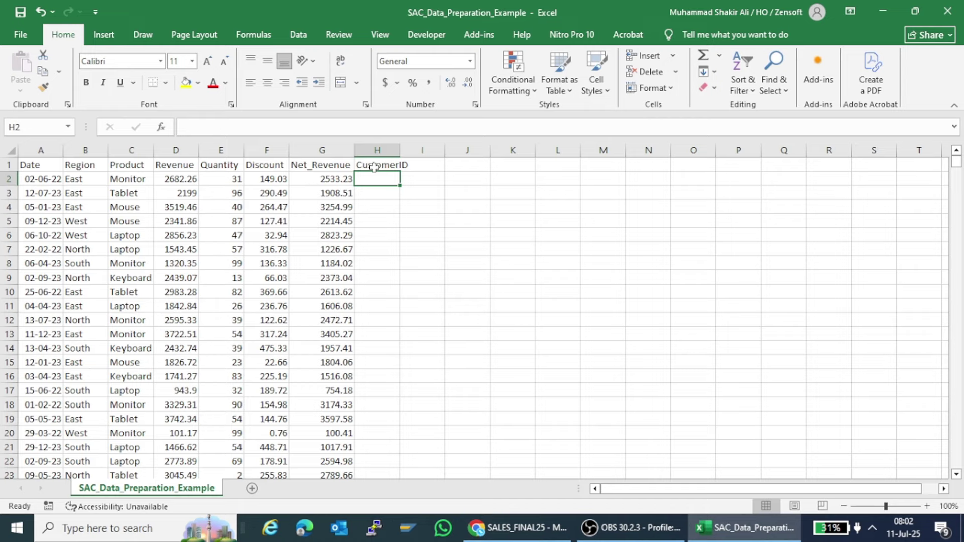
Step: Enter the five-digit customer ID in cell H2 and format the cell with the Special category's ZIP Code type
text(00005)
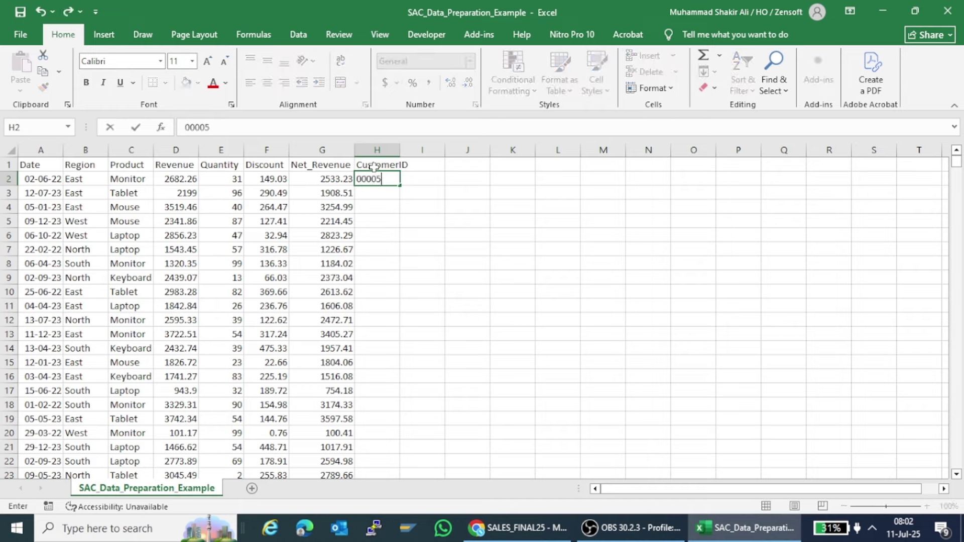
key(Return)
key(Up)
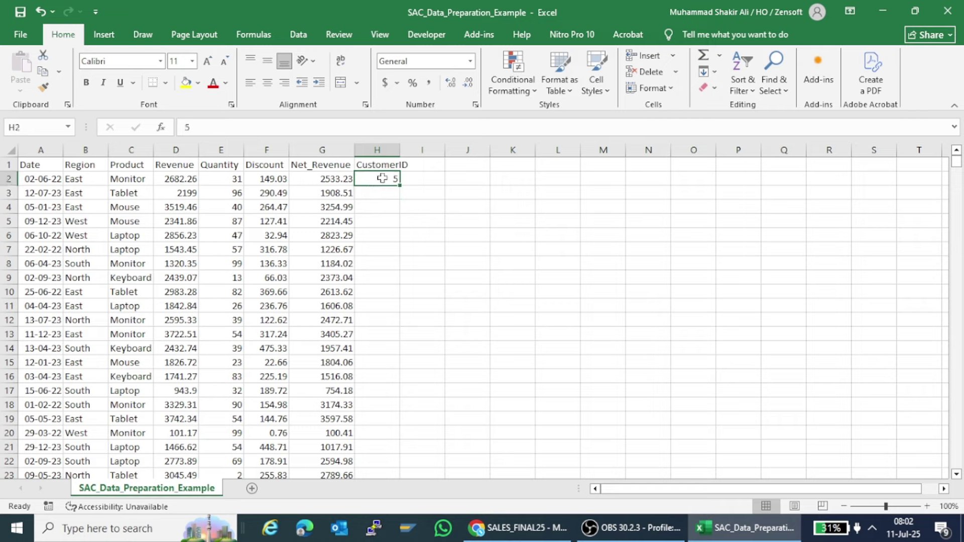
right_click(382, 178)
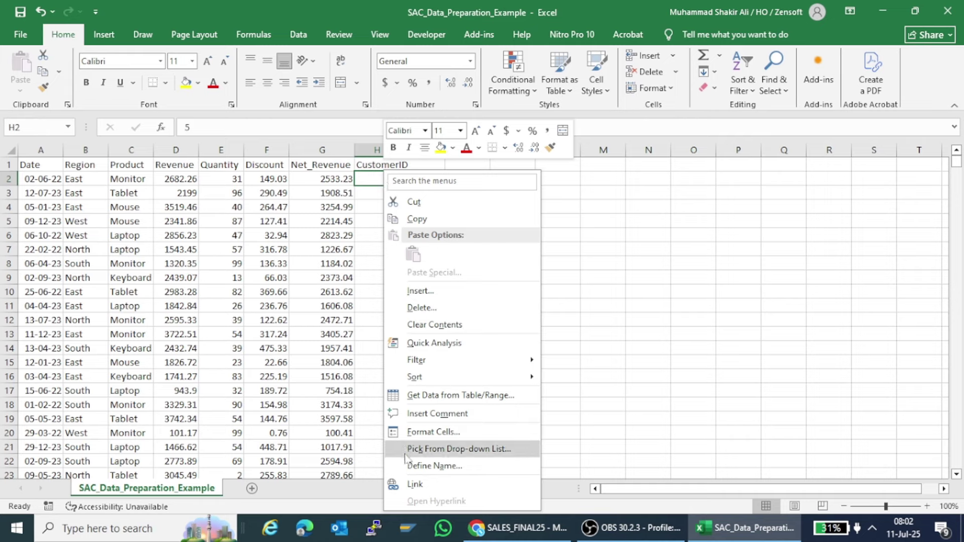
click(414, 431)
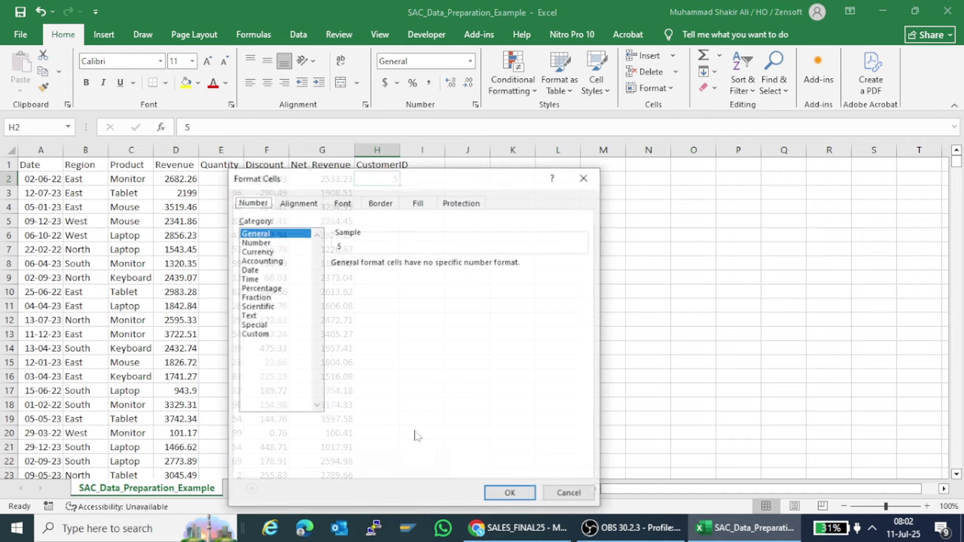
click(273, 317)
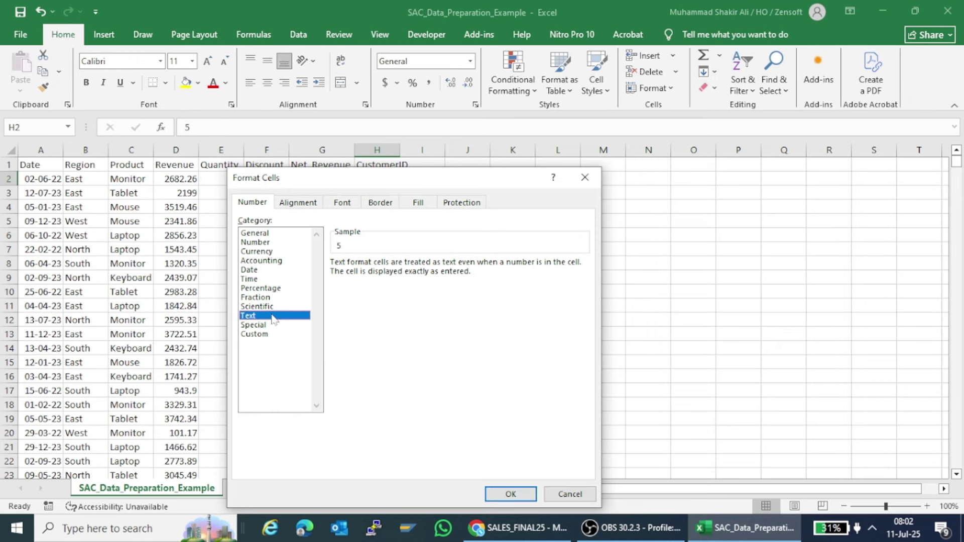
click(271, 325)
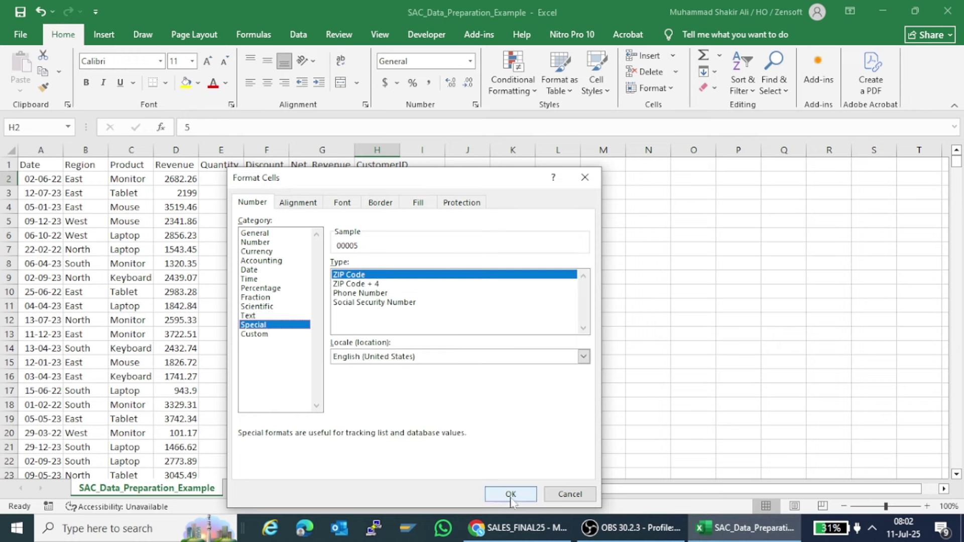
click(510, 494)
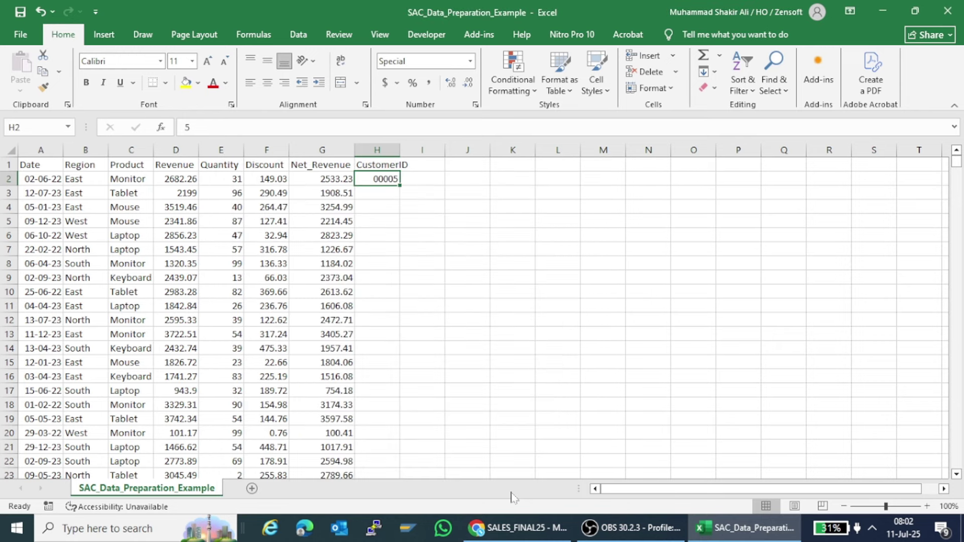
Step: Copy the customer ID from cell H2 and paste it into the range H3 to H93
key(ctrl+c)
key(Down)
key(shift+Down)
key(shift+Down)
key(shift+Down)
key(shift+Down)
key(shift+Down)
key(shift+Down)
key(shift+Down)
key(shift+Down)
key(shift+Down)
key(shift+Down)
key(shift+Down)
key(shift+Down)
key(shift+Down)
key(shift+Down)
key(shift+Down)
key(shift+Down)
key(shift+Down)
key(shift+Down)
key(shift+Down)
key(shift+Down)
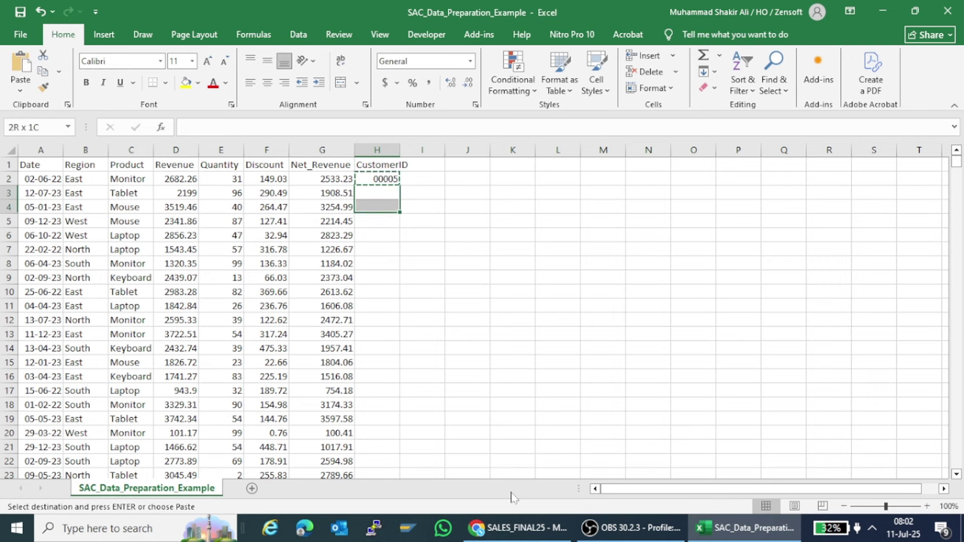
key(shift+Down)
key(shift+Down)
key(shift+Down)
key(shift+Down)
key(shift+Down)
key(shift+Down)
key(shift+Down)
key(shift+Down)
key(shift+Down)
key(shift+Down)
key(shift+Down)
key(shift+Down)
key(shift+Down)
key(shift+Down)
key(shift+Down)
key(shift+Down)
key(shift+Down)
key(shift+Down)
key(shift+Down)
key(shift+Down)
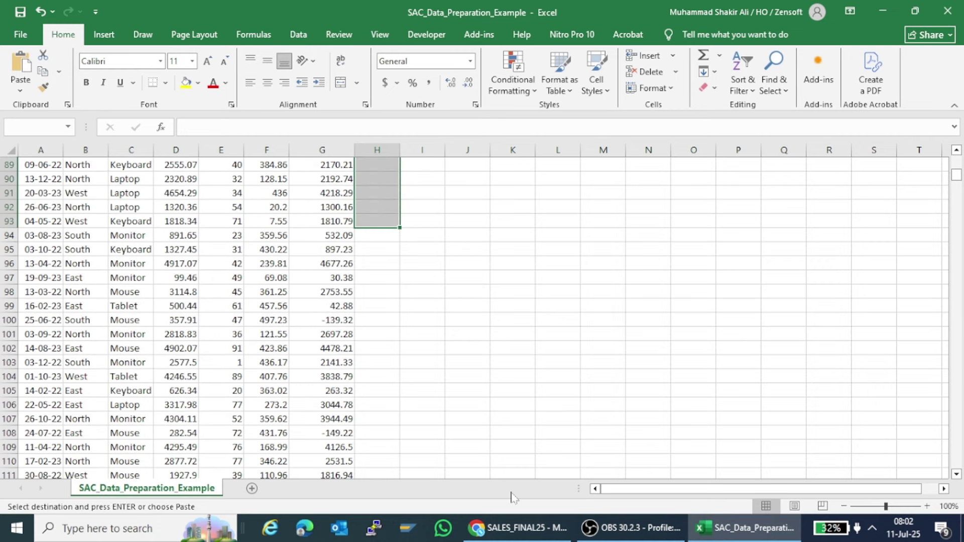
key(ctrl+v)
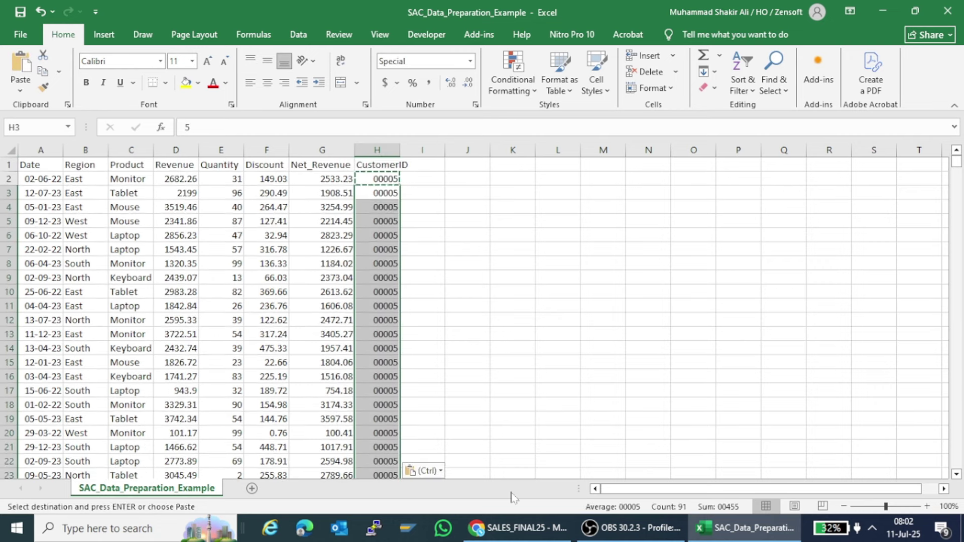
Step: Replace the pasted value in cell H93 with a different five-digit customer ID
key(Page_Down)
key(Down)
key(Down)
key(Down)
key(Down)
key(Down)
key(Down)
key(Down)
key(Down)
key(Down)
key(Down)
key(Down)
key(Down)
key(Down)
key(Down)
key(Down)
key(Down)
key(Down)
key(Down)
key(Down)
key(Down)
key(Down)
key(Down)
key(Down)
key(Down)
key(Down)
key(Down)
key(Down)
key(Down)
key(Down)
key(Down)
key(Down)
key(Down)
key(Down)
key(Down)
key(Down)
key(Down)
key(Down)
key(Down)
key(Down)
key(Down)
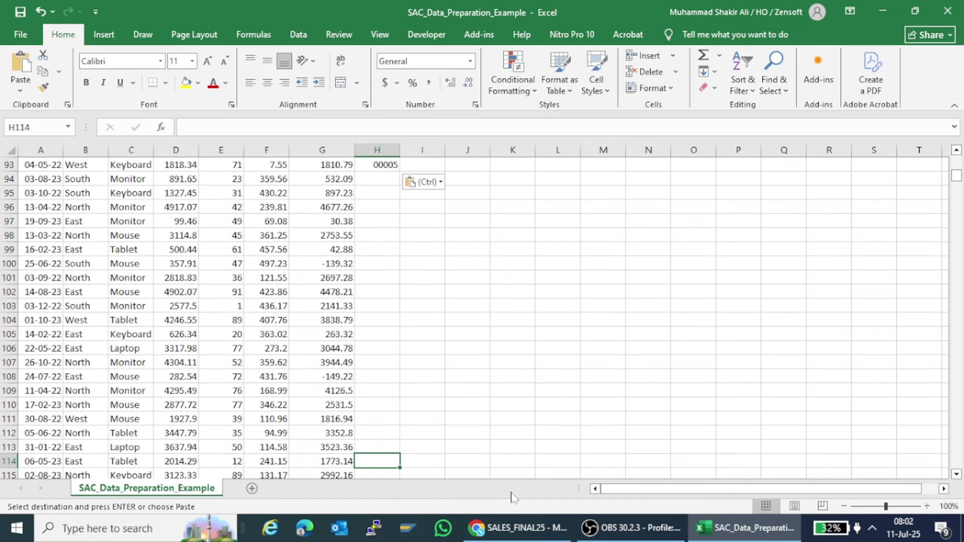
key(Up)
key(Up)
key(Up)
key(Up)
key(Up)
key(Up)
key(Up)
key(Up)
key(Up)
key(Up)
key(Up)
key(Up)
key(Up)
key(Up)
key(Up)
key(Up)
key(Up)
key(Up)
key(Up)
key(Up)
key(Up)
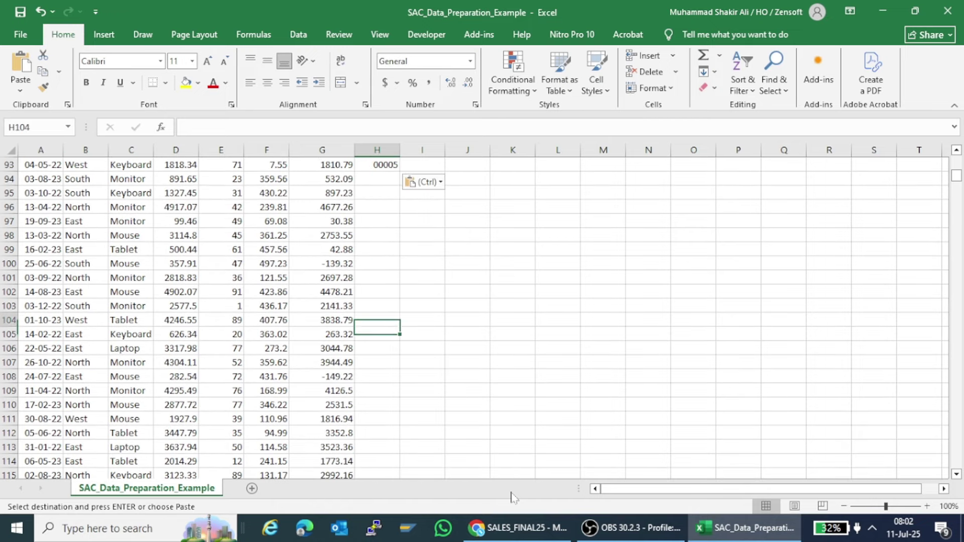
key(Down)
key(Up)
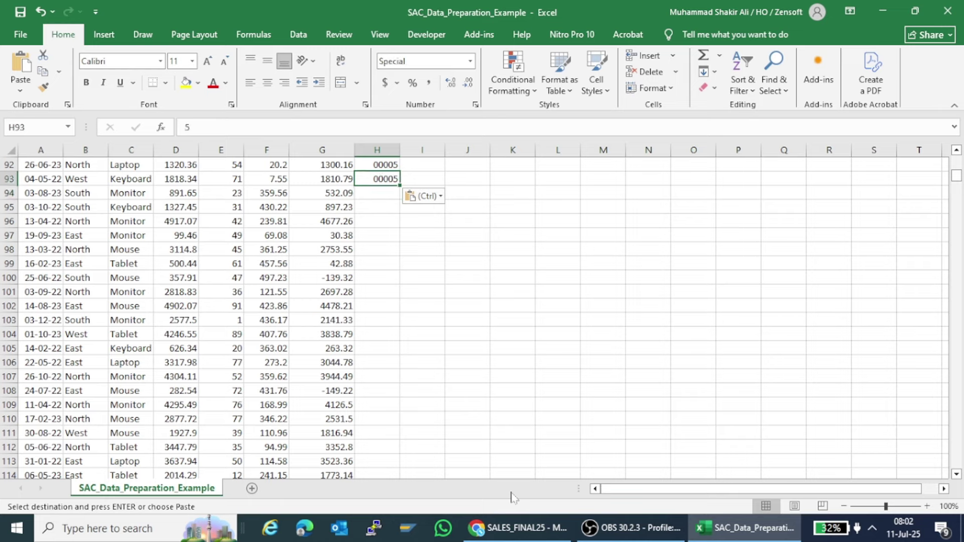
key(BackSpace)
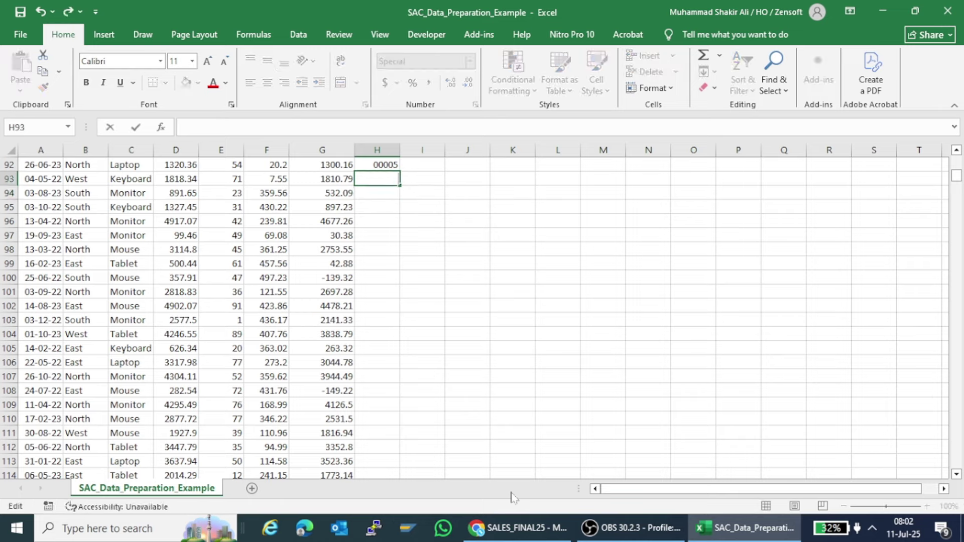
text(00006)
key(Return)
Step: Copy the customer ID from cell H93 and paste it into the range H94 to H1021
key(Up)
key(ctrl+c)
key(Down)
key(shift+Down)
key(shift+Down)
key(shift+Down)
key(shift+Page_Down)
key(shift+Page_Down)
key(shift+Page_Down)
key(shift+Page_Down)
key(shift+Page_Down)
key(shift+Page_Down)
key(shift+Page_Down)
key(shift+Page_Down)
key(shift+Page_Down)
key(shift+Page_Down)
key(shift+Page_Down)
key(shift+Page_Down)
key(shift+Page_Down)
key(shift+Page_Down)
key(shift+Page_Down)
key(shift+Page_Down)
key(shift+Page_Down)
key(shift+Page_Down)
key(shift+Page_Down)
key(shift+Page_Down)
key(shift+Page_Down)
key(shift+Page_Down)
key(shift+Page_Down)
key(shift+Page_Down)
key(shift+Page_Down)
key(shift+Page_Down)
key(shift+Page_Down)
key(shift+Page_Down)
key(shift+Page_Down)
key(shift+Page_Down)
key(shift+Page_Down)
key(shift+Page_Down)
key(shift+Page_Down)
key(shift+Page_Down)
key(shift+Page_Down)
key(shift+Page_Down)
key(shift+Page_Down)
key(shift+Page_Down)
key(shift+Page_Down)
key(shift+Page_Down)
key(shift+Page_Down)
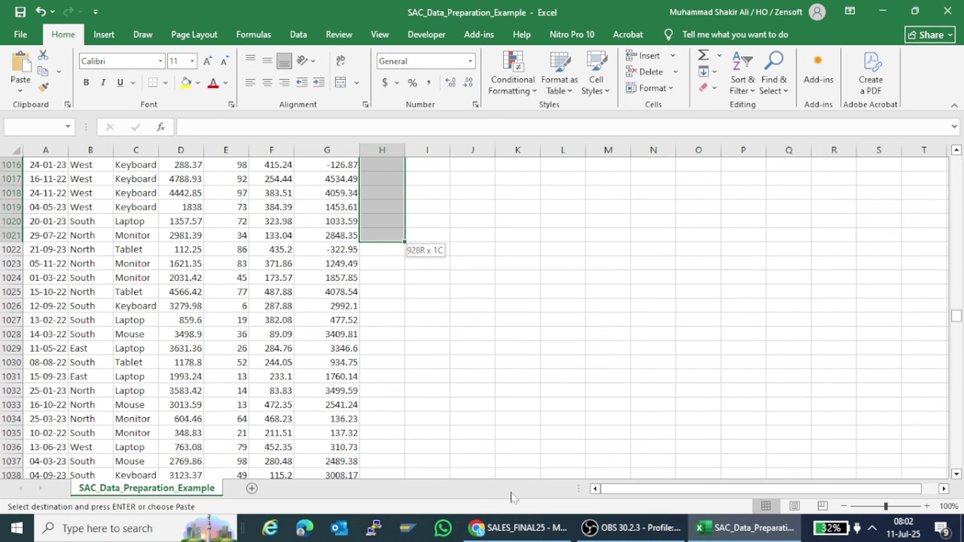
drag(512, 497, 512, 497)
key(Return)
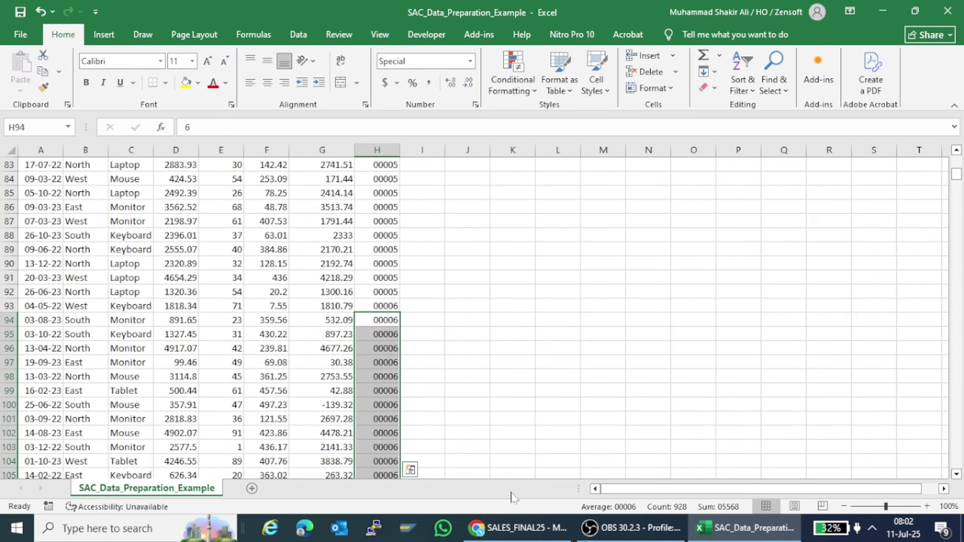
Step: Replace the customer ID in cell H1021, the last filled cell of the CustomerID column, with a different five-digit customer ID
key(ctrl+Down)
key(Down)
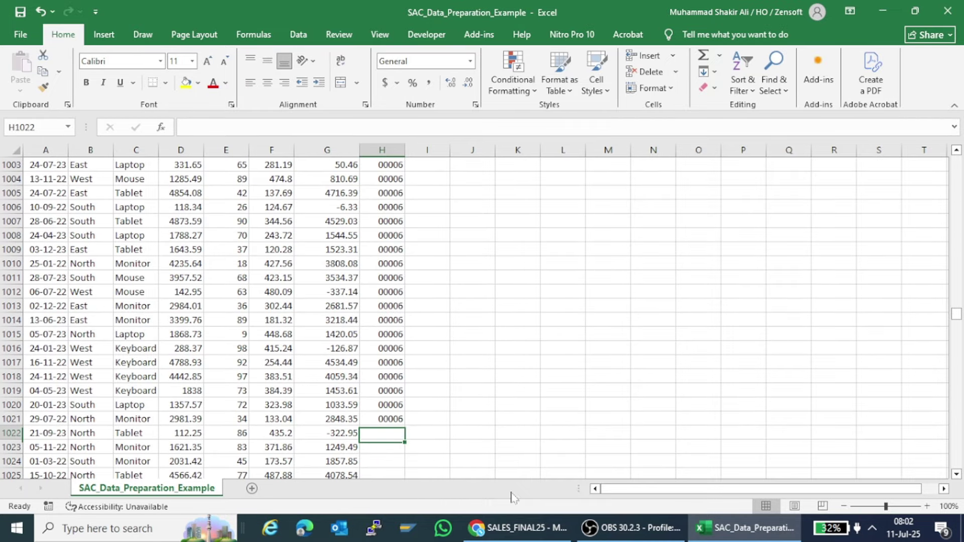
key(Up)
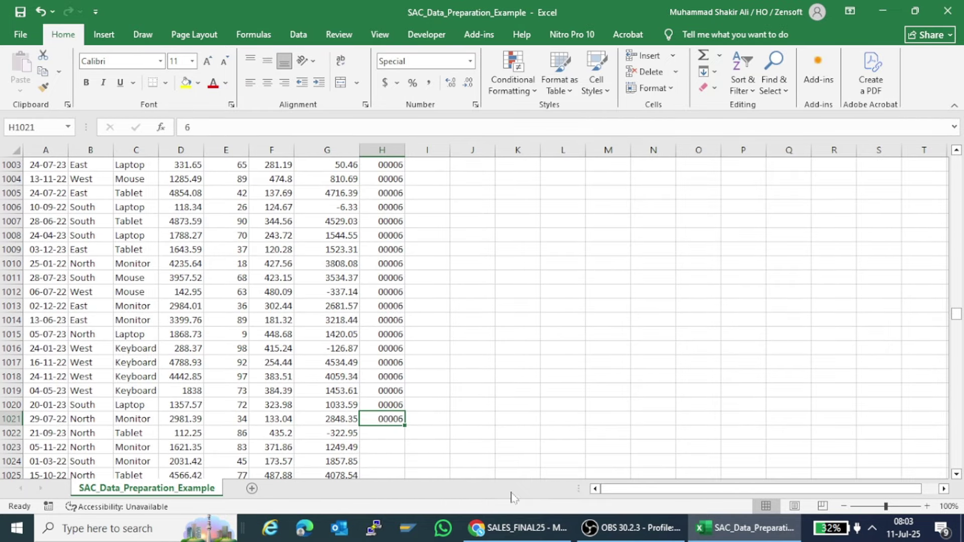
text(00007)
key(Return)
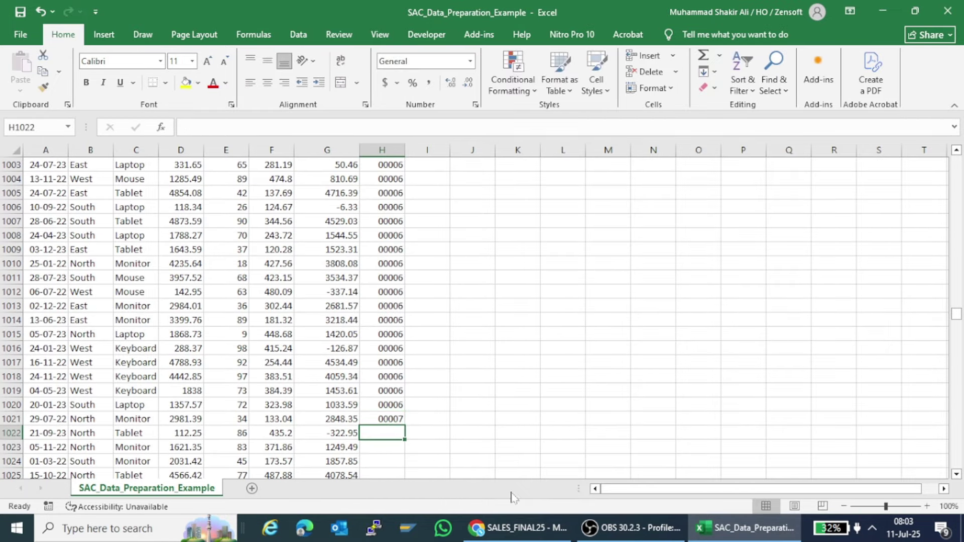
Step: Copy the customer ID from cell H1021 and paste it into the range H1022 to H1529
key(Up)
key(ctrl+c)
key(Down)
key(shift+Down)
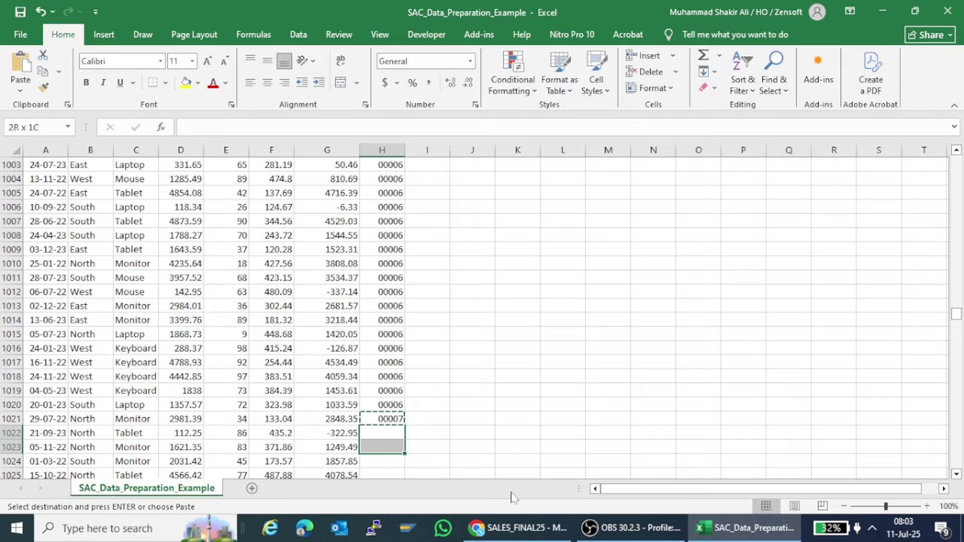
drag(512, 497, 512, 497)
key(Return)
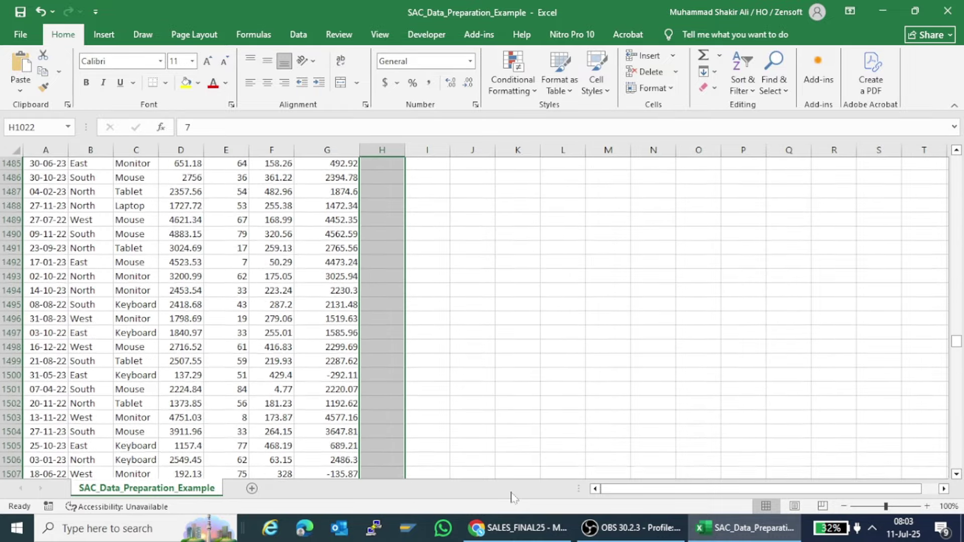
Step: Enter a new five-digit customer ID in cell H1530, the first empty cell of the CustomerID column
key(Down)
key(Down)
key(Down)
key(Down)
key(Down)
key(Down)
key(Down)
key(Down)
key(Down)
key(Down)
key(Down)
key(Down)
key(Down)
key(Down)
key(Down)
key(Down)
key(Down)
key(Down)
key(Down)
key(Down)
key(Down)
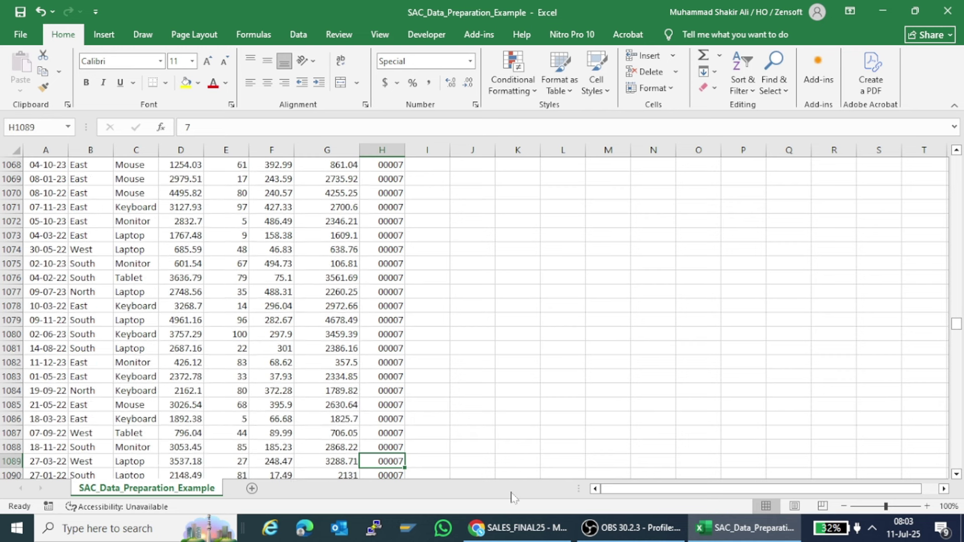
key(ctrl+Down)
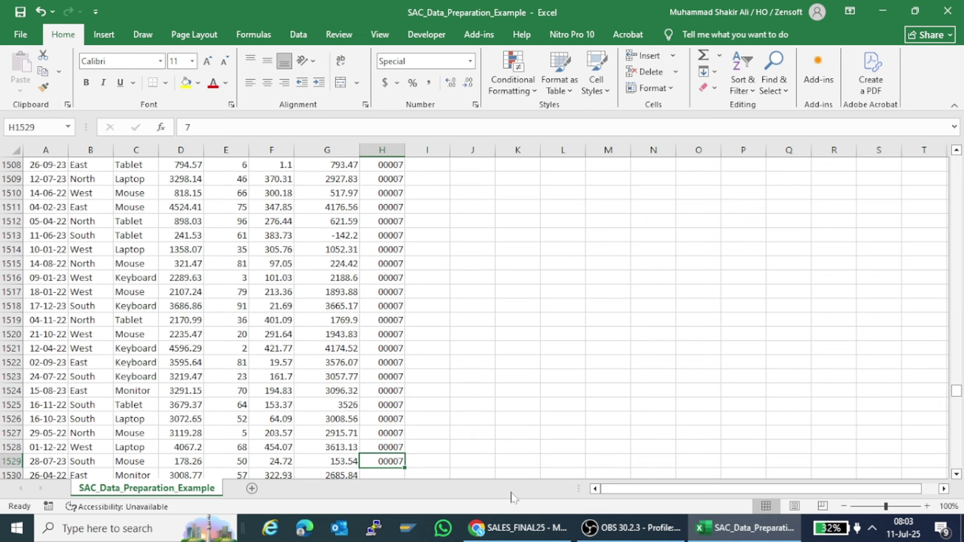
key(Down)
key(Down)
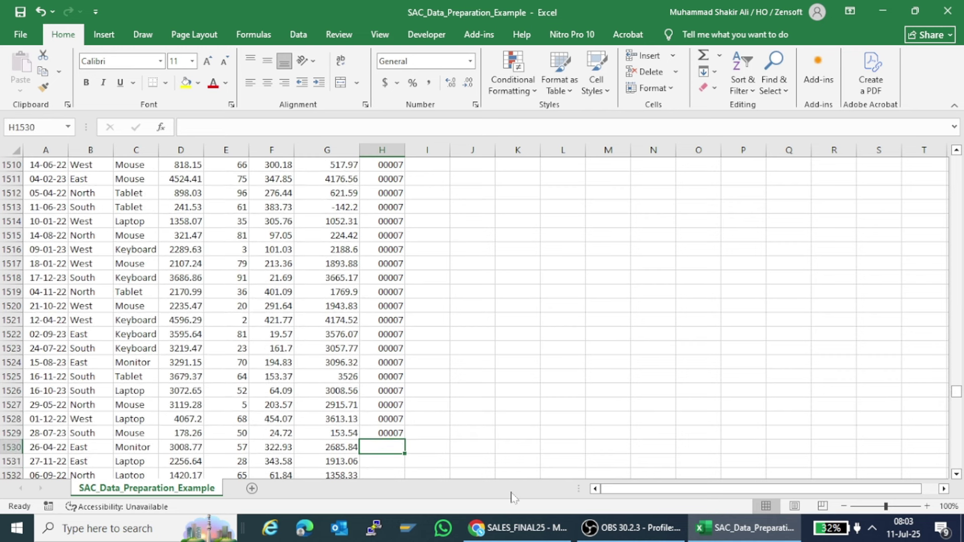
text(00)
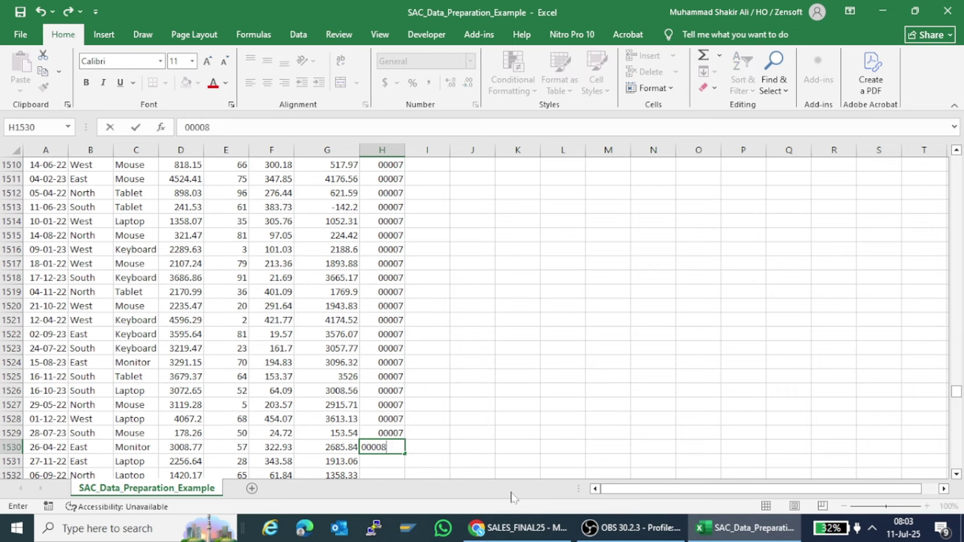
text(008)
key(Return)
Step: Copy the customer ID from cell H1530 and paste it into the range H1531 to H2001, the last data row
key(Up)
key(ctrl+c)
key(Down)
key(shift+Down)
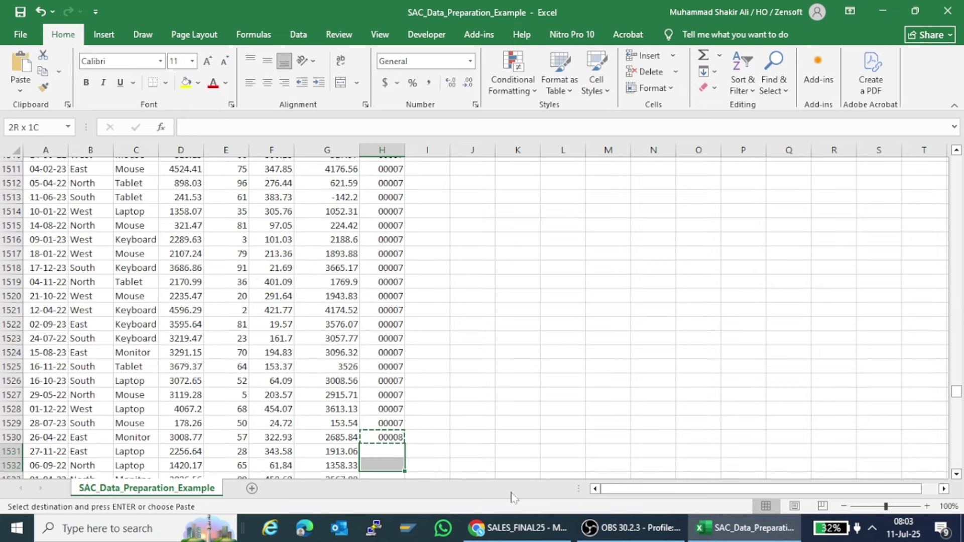
key(shift+Down)
key(shift+Down)
key(shift+Down)
key(shift+Down)
key(shift+Down)
key(shift+Down)
key(shift+Down)
key(shift+Down)
key(shift+Down)
key(shift+Down)
key(shift+Down)
key(shift+Down)
key(shift+Down)
key(shift+Down)
key(shift+Down)
key(shift+Down)
key(shift+Down)
key(shift+Down)
key(shift+Down)
key(shift+Down)
key(shift+Down)
key(shift+Down)
key(shift+Down)
key(shift+Down)
key(shift+Down)
key(shift+Down)
key(shift+Down)
key(shift+Down)
key(shift+Down)
key(shift+Down)
key(shift+Down)
key(shift+Down)
key(shift+Down)
key(shift+Down)
key(shift+Down)
key(shift+Down)
key(shift+Down)
key(shift+Down)
key(shift+Down)
key(shift+Down)
key(shift+Down)
key(shift+Down)
key(shift+Down)
key(shift+Down)
key(shift+Down)
key(shift+Down)
key(shift+Down)
key(shift+Down)
key(shift+Down)
key(shift+Down)
key(shift+Down)
key(shift+Down)
key(shift+Down)
key(shift+Down)
key(shift+Down)
key(shift+Down)
key(shift+Down)
key(shift+Down)
key(shift+Down)
key(shift+Down)
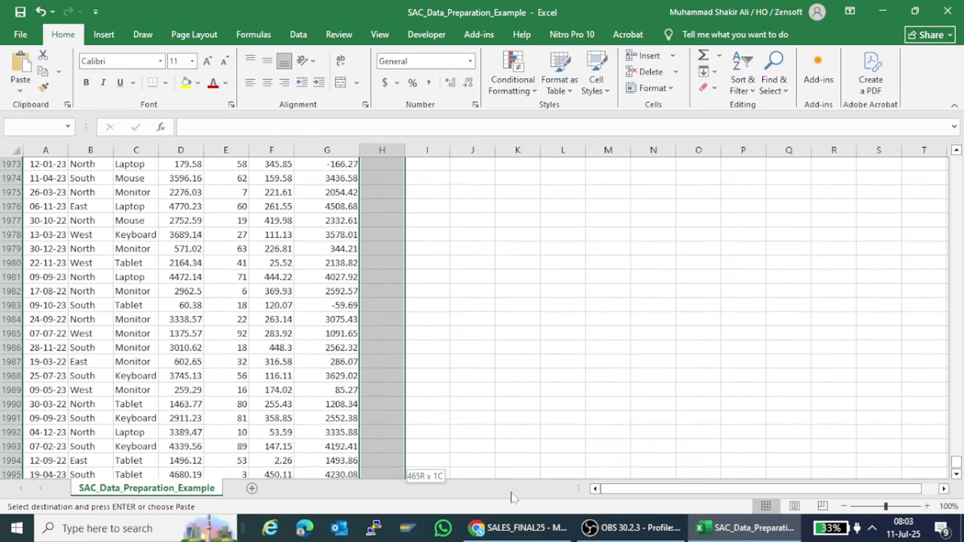
key(shift+Down)
key(shift+Down)
key(shift+Down)
key(shift+Down)
key(shift+Down)
key(shift+Down)
key(shift+Down)
key(shift+Down)
key(shift+Down)
key(shift+Down)
key(shift+Down)
key(shift+Down)
key(shift+Down)
key(shift+Down)
key(shift+Down)
key(shift+Down)
key(shift+Down)
key(shift+Down)
key(shift+Down)
key(shift+Down)
key(shift+Up)
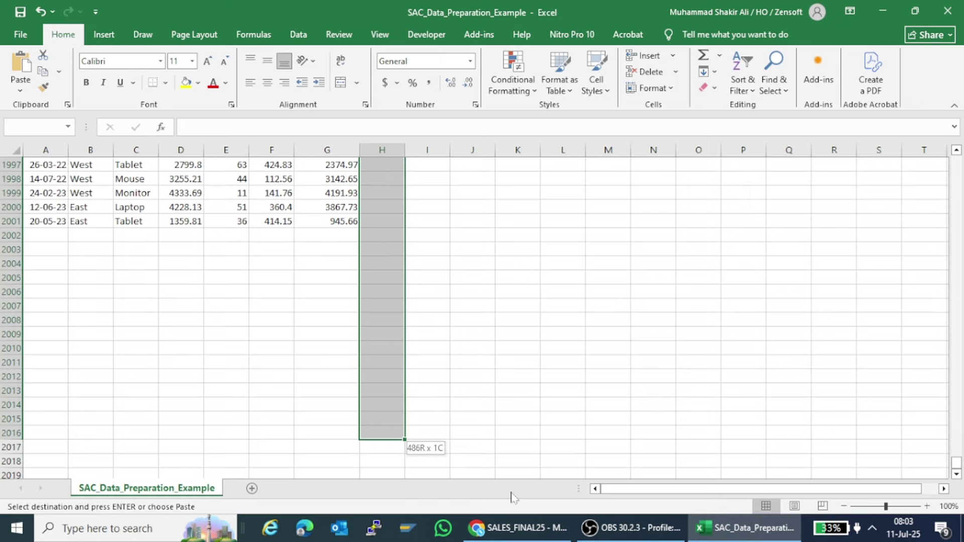
key(shift+Up)
key(shift+Up)
key(shift+Up)
key(shift+Up)
key(shift+Up)
key(shift+Up)
key(shift+Up)
key(shift+Up)
key(shift+Up)
key(shift+Up)
key(shift+Up)
key(shift+Up)
key(shift+Up)
key(shift+Up)
key(shift+Up)
key(shift+Up)
key(shift+Down)
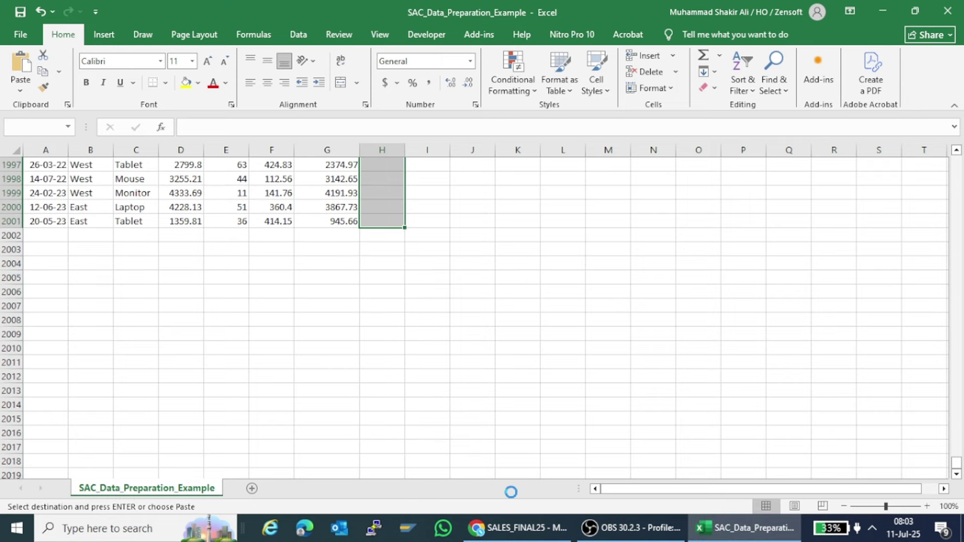
key(Return)
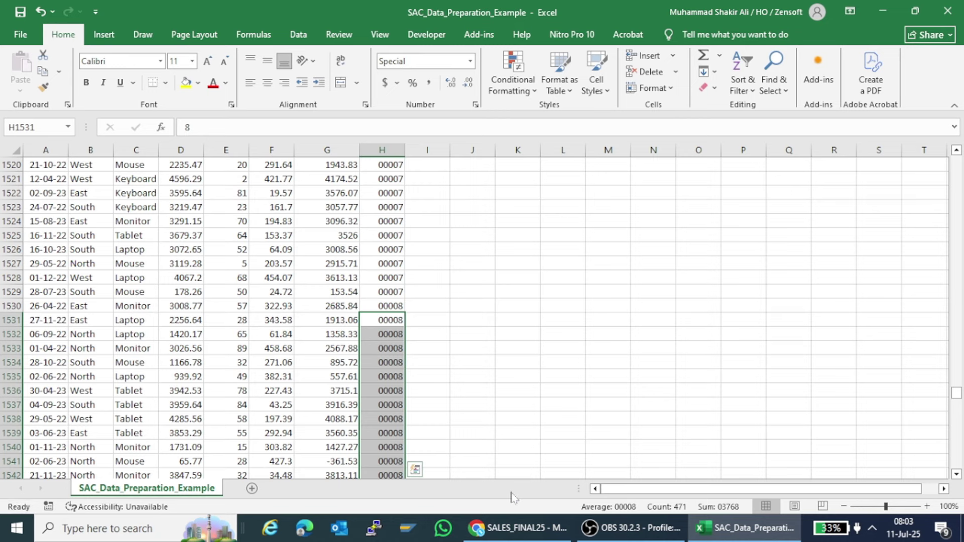
Step: Return to cell A1 and save a comma-delimited CSV copy of the workbook as SAC_Data_Preparation_Example in the Desktop folder
key(ctrl+Home)
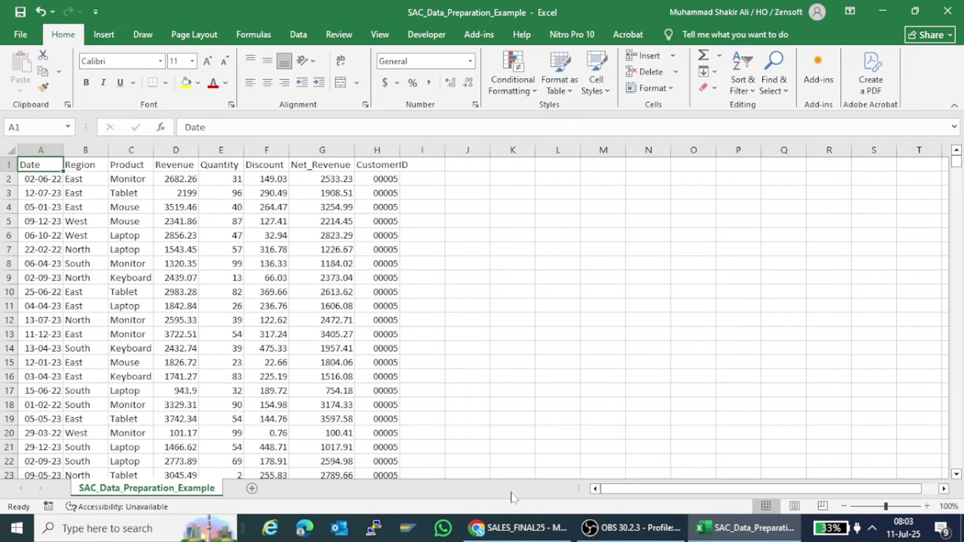
click(19, 36)
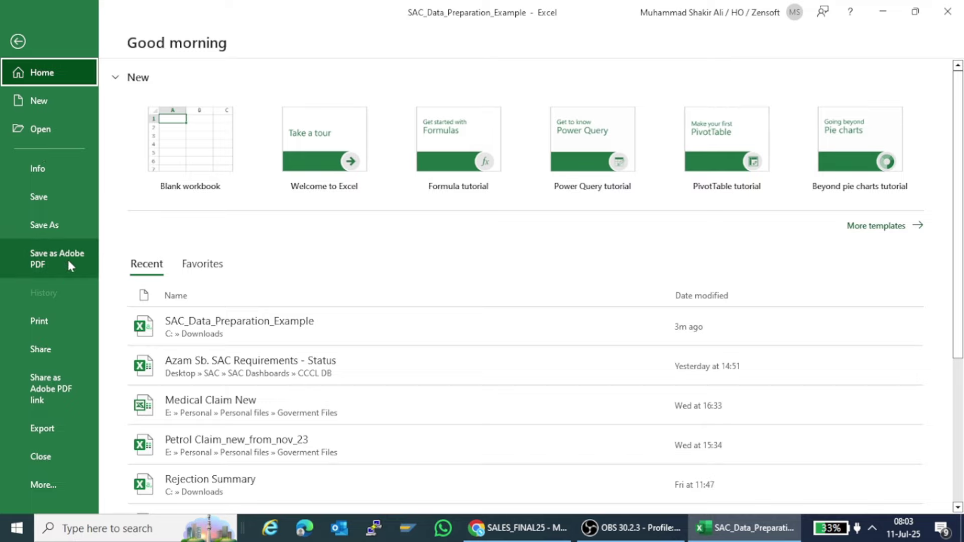
click(41, 220)
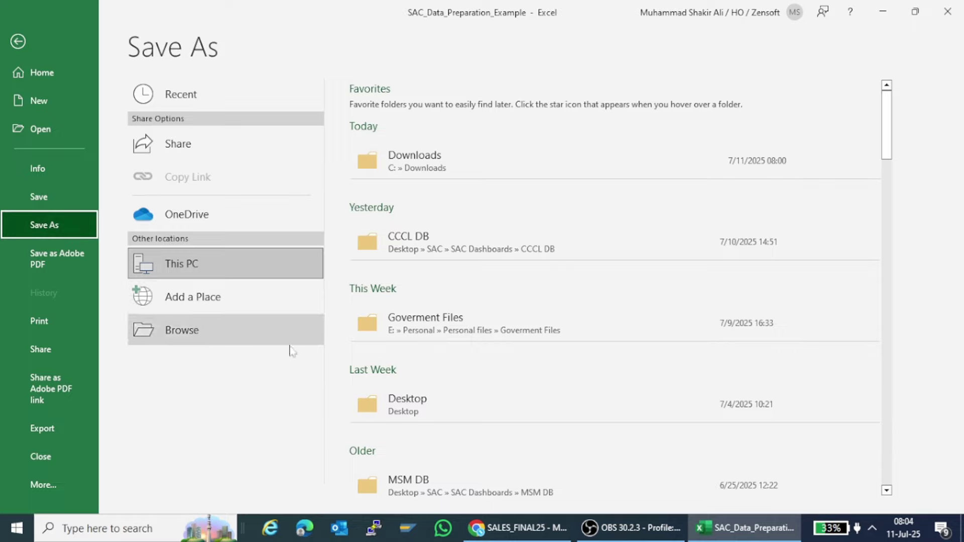
click(405, 416)
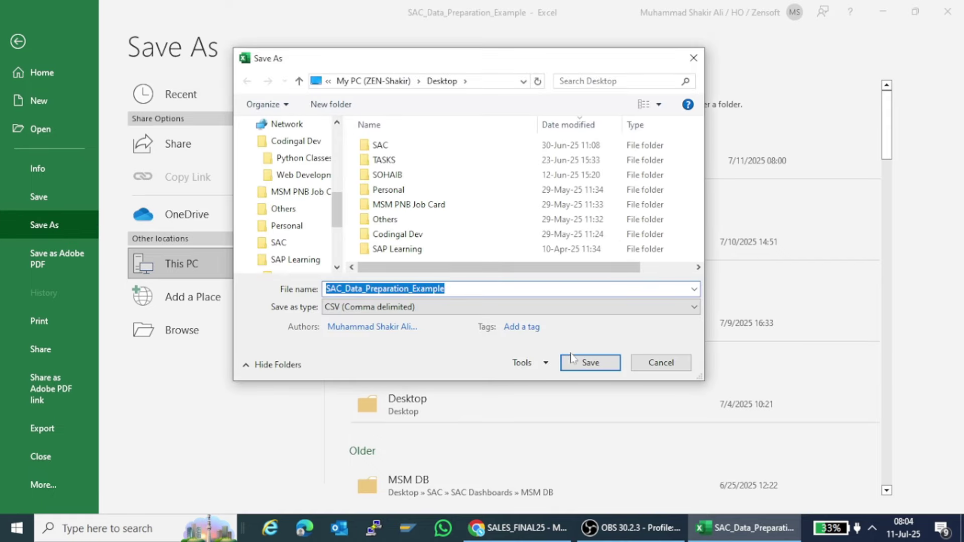
click(571, 366)
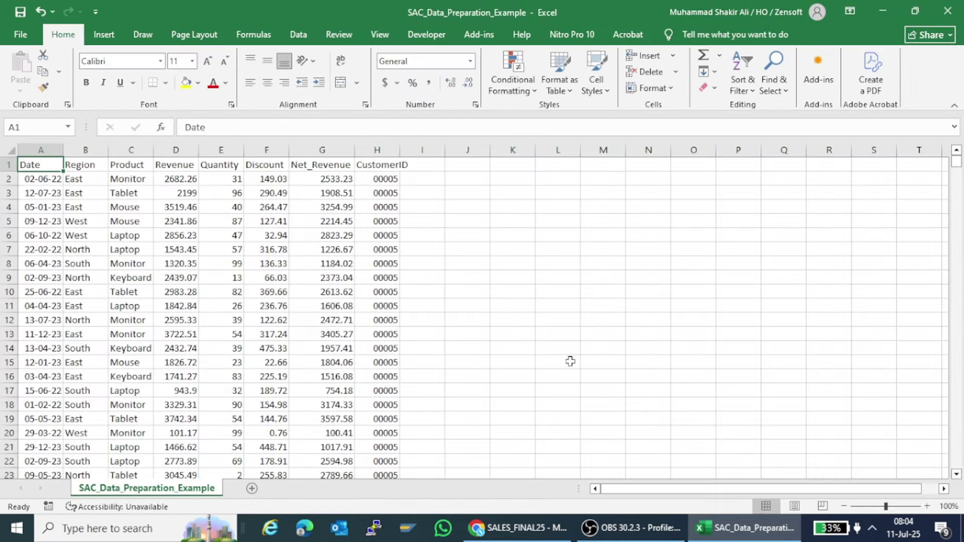
Step: Switch to SAP Analytics Cloud in Chrome and start replacing the data source of the SAC_Data_Preparation import job
click(521, 527)
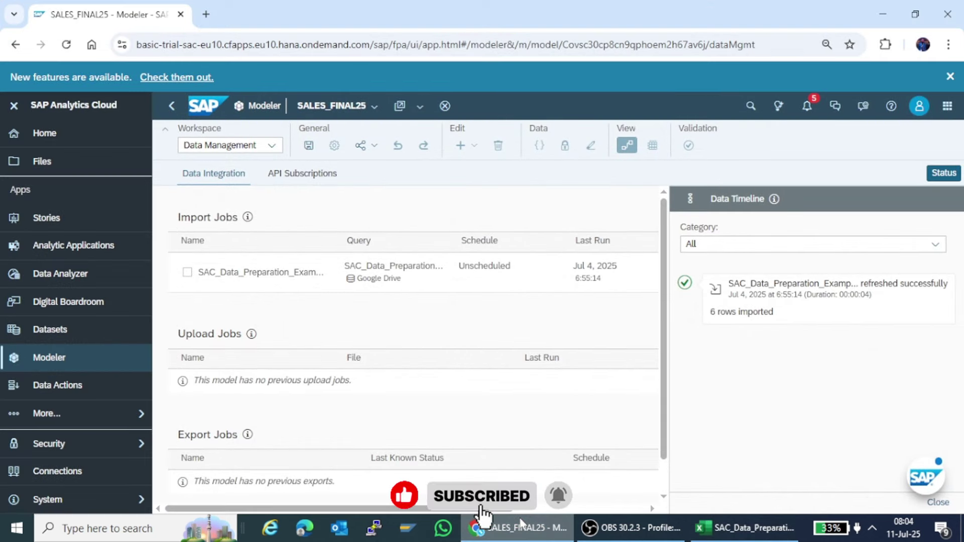
drag(446, 508, 580, 508)
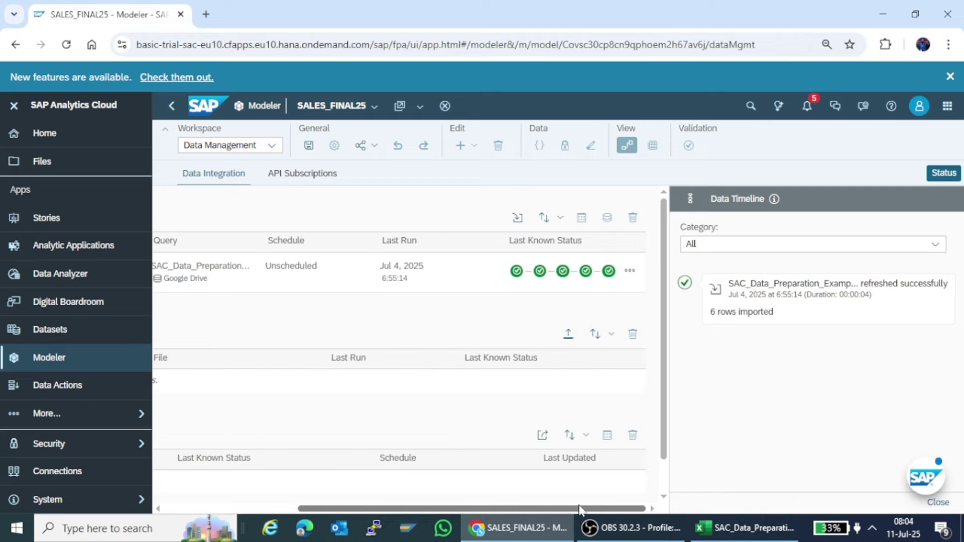
click(553, 227)
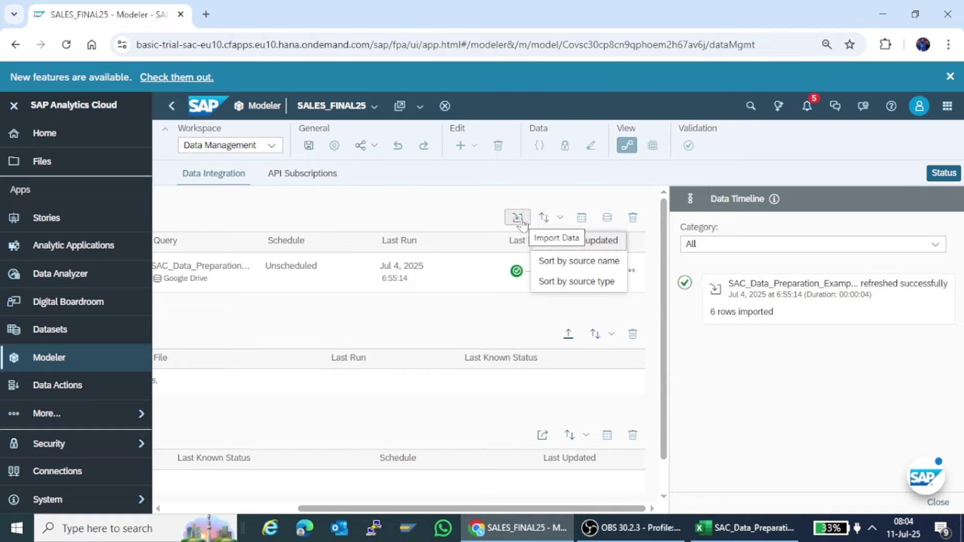
click(630, 271)
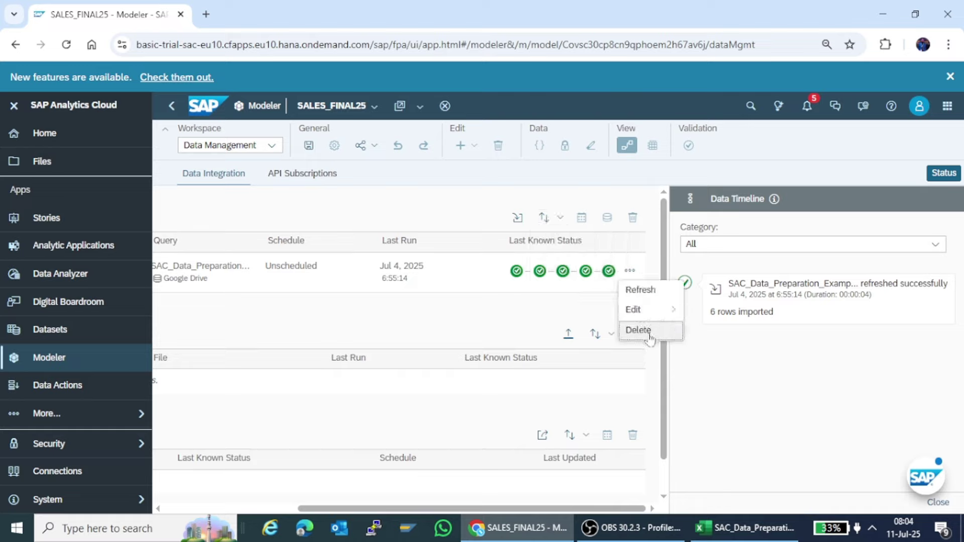
mouse_move(667, 309)
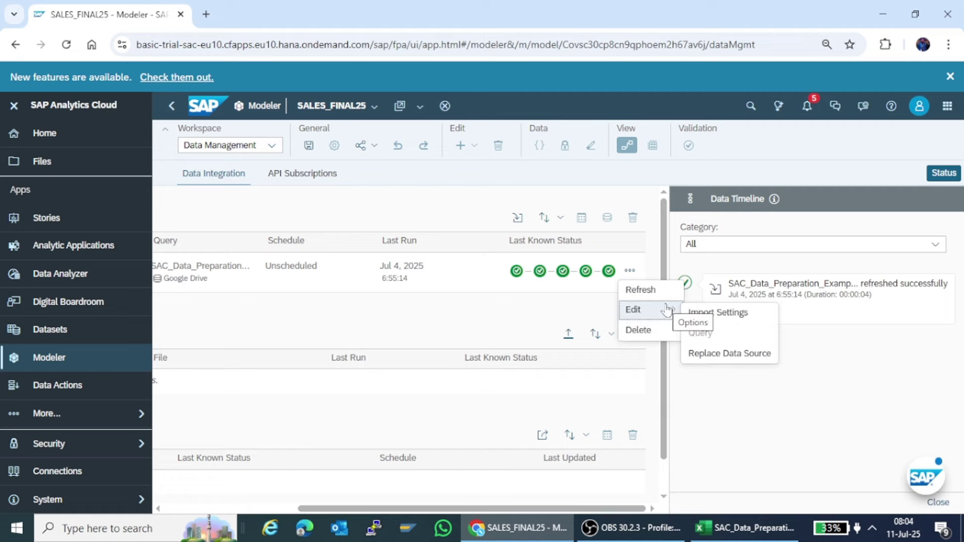
click(702, 354)
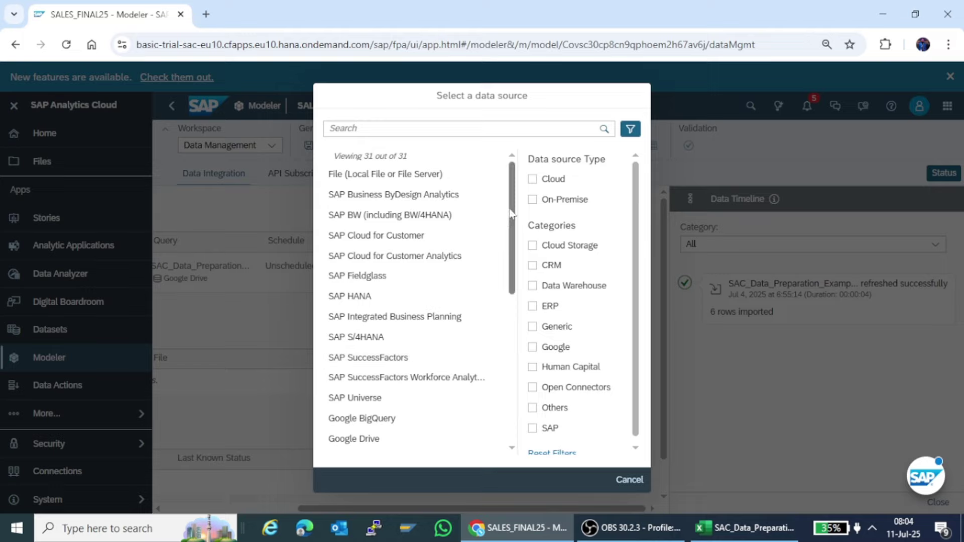
Step: Choose Google Drive as the replacement data source and connect through the SK_GOOGLE account connection
drag(510, 214, 513, 251)
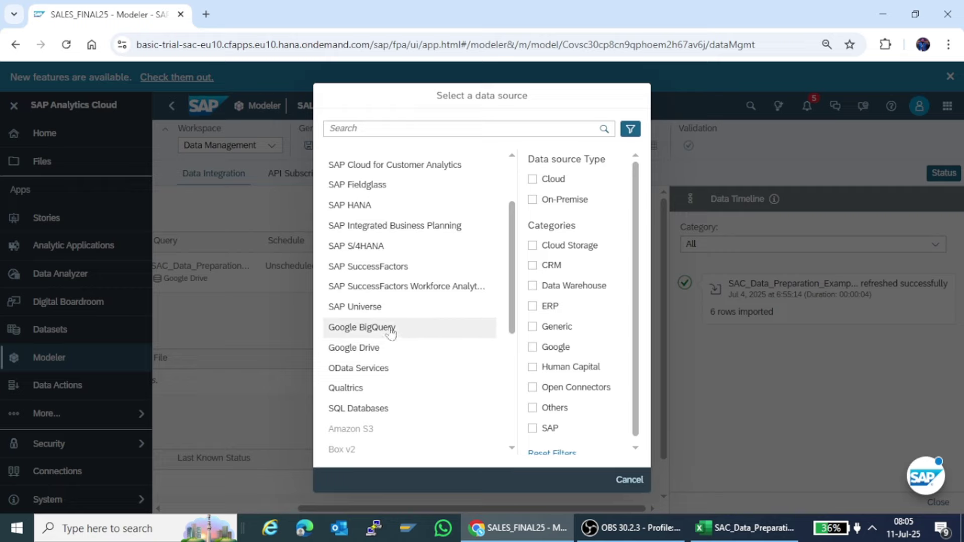
click(385, 355)
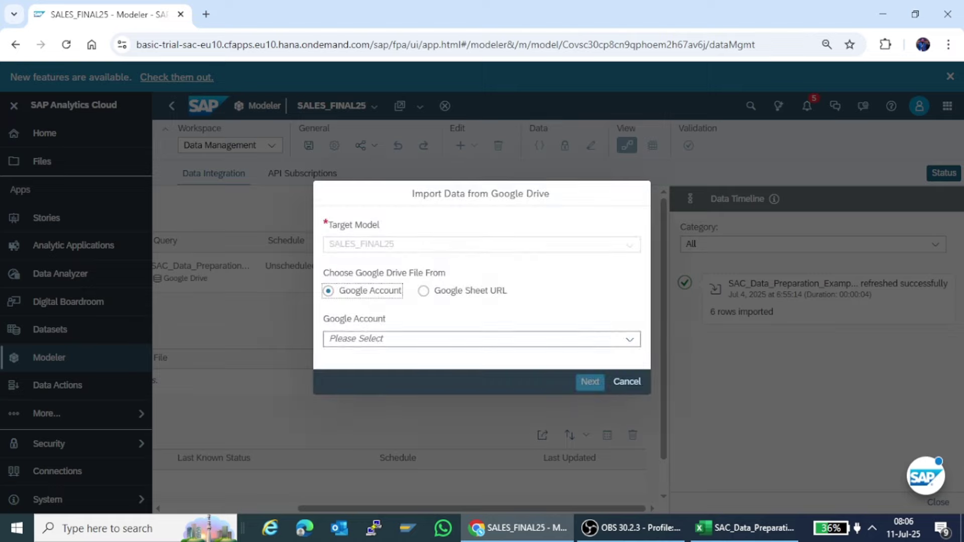
click(630, 339)
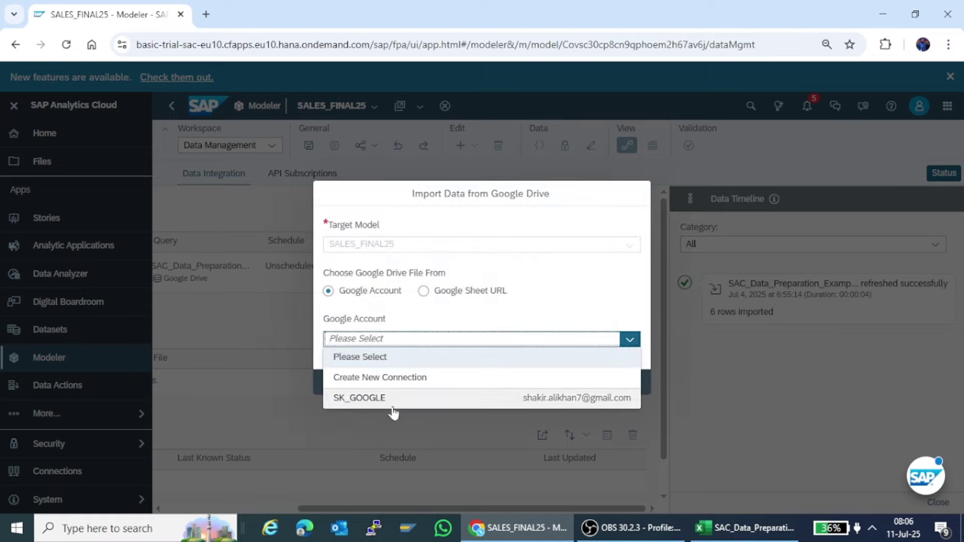
click(400, 402)
click(590, 381)
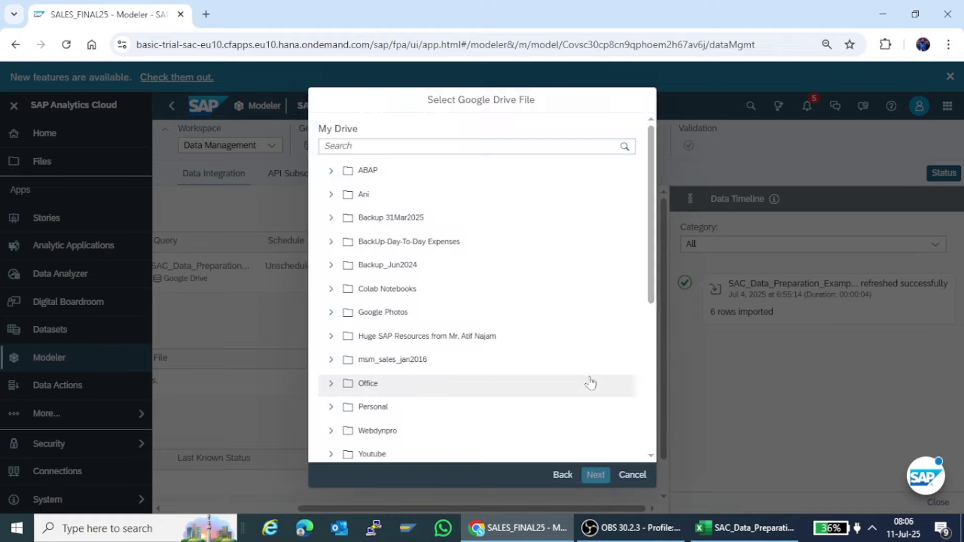
Step: Select SAC_Data_Preparation_Example.csv from My Drive as the file to import and proceed to its import options
drag(651, 178, 655, 404)
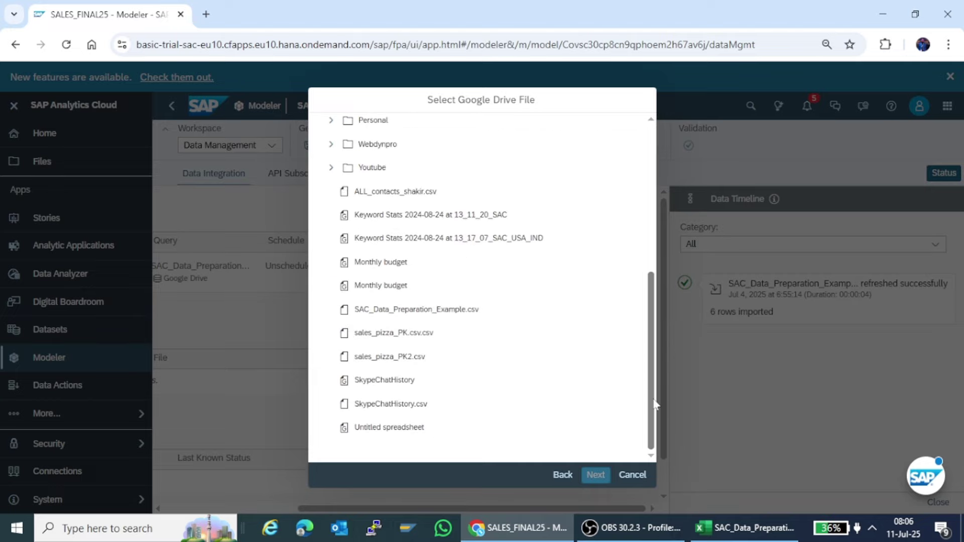
click(449, 311)
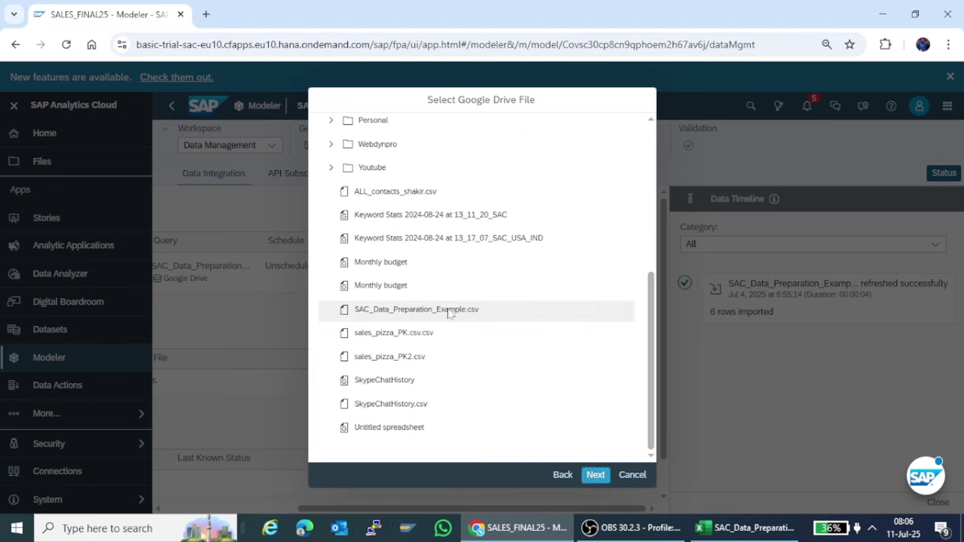
click(596, 475)
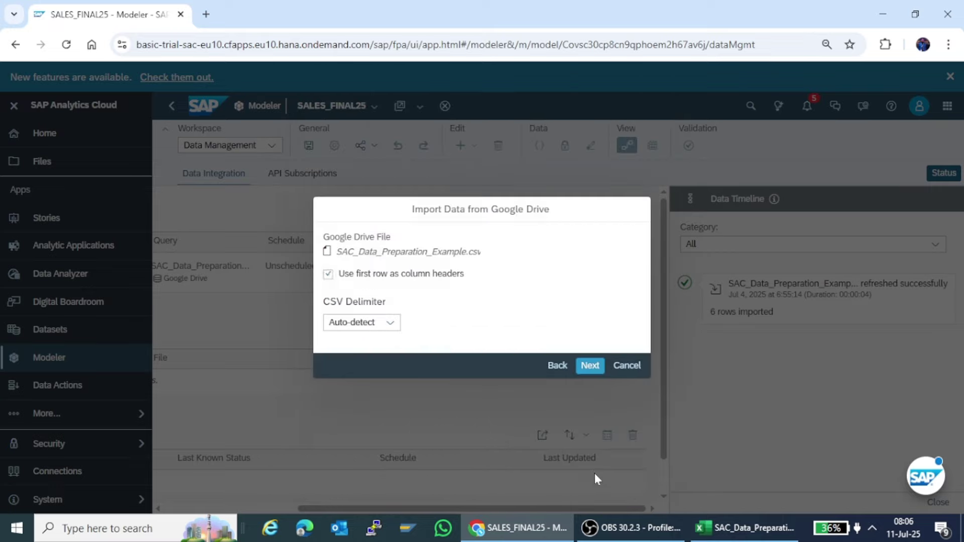
Step: Accept the CSV import options with first-row headers and auto-detected delimiter to replace the job's data source, and collapse the side navigation
click(589, 366)
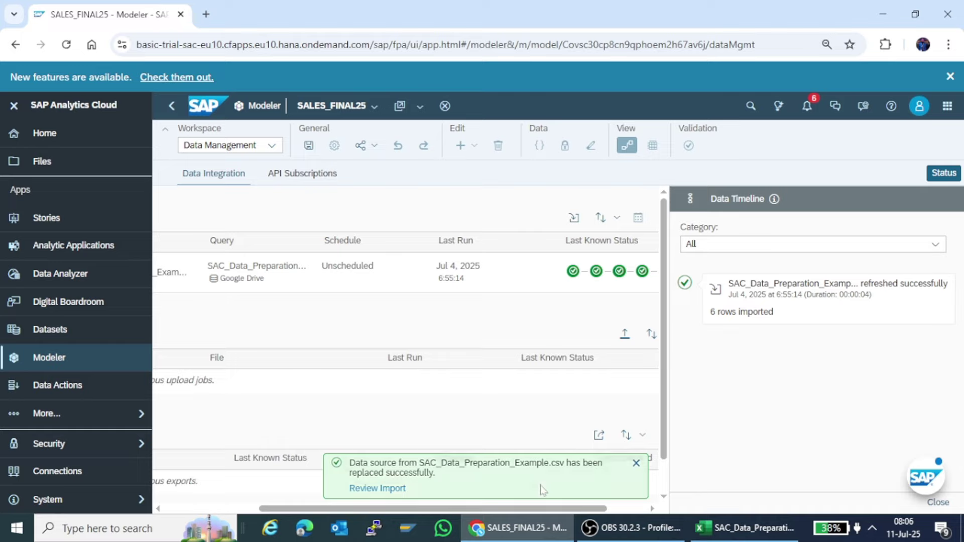
click(271, 147)
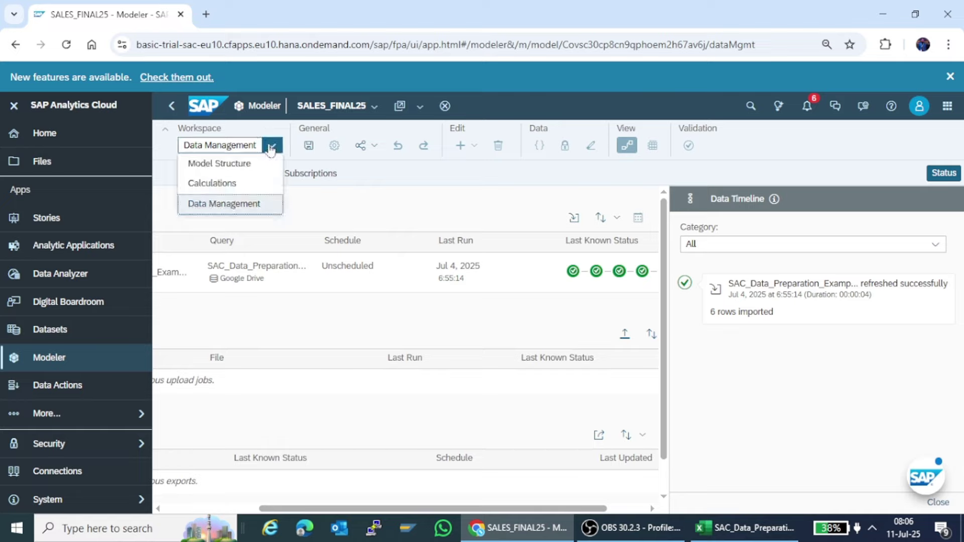
click(235, 205)
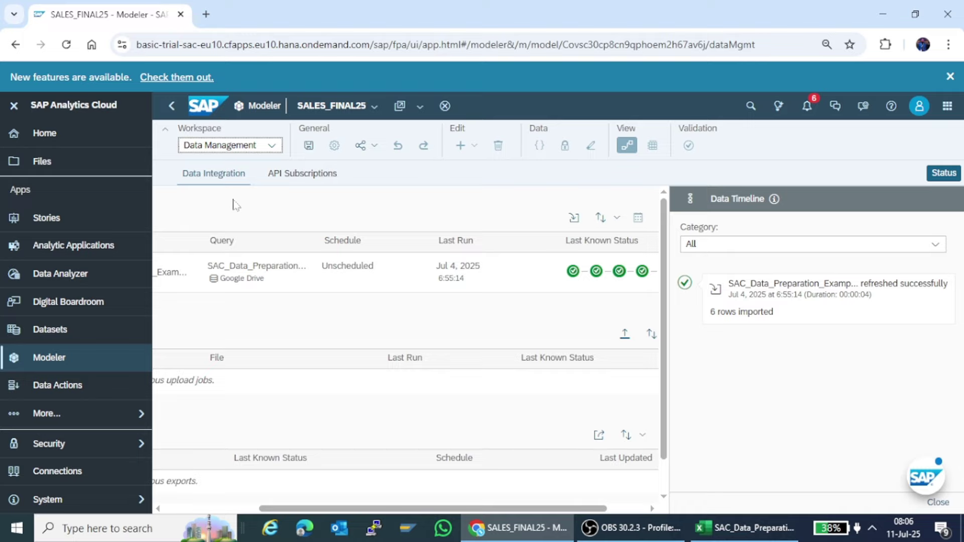
click(15, 107)
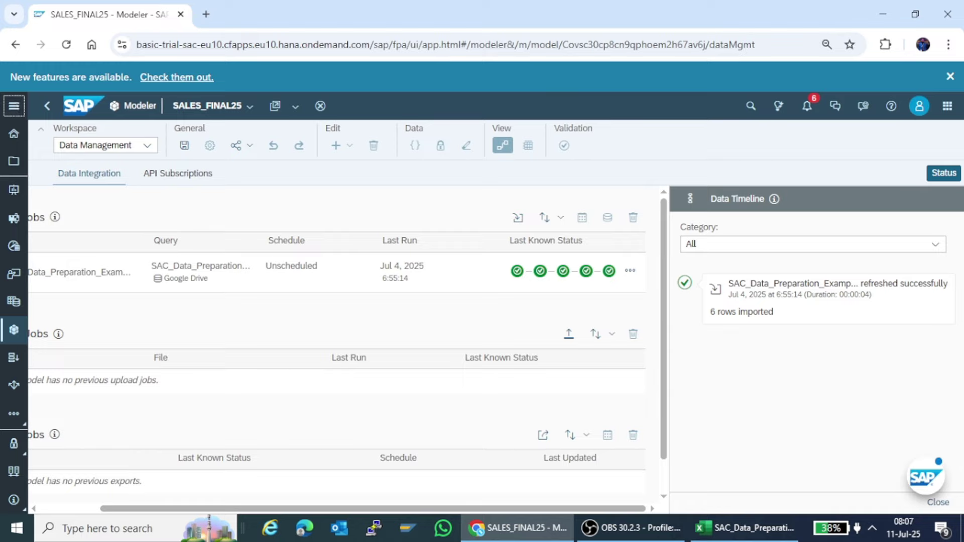
Step: Open the import settings of the SAC_Data_Preparation_Example import job for editing
scroll(526, 499, down, 1)
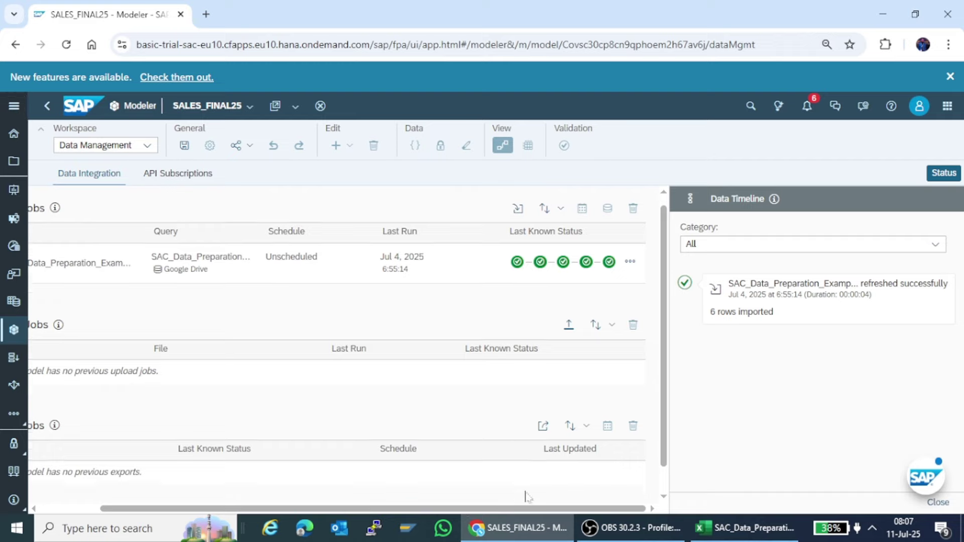
click(631, 235)
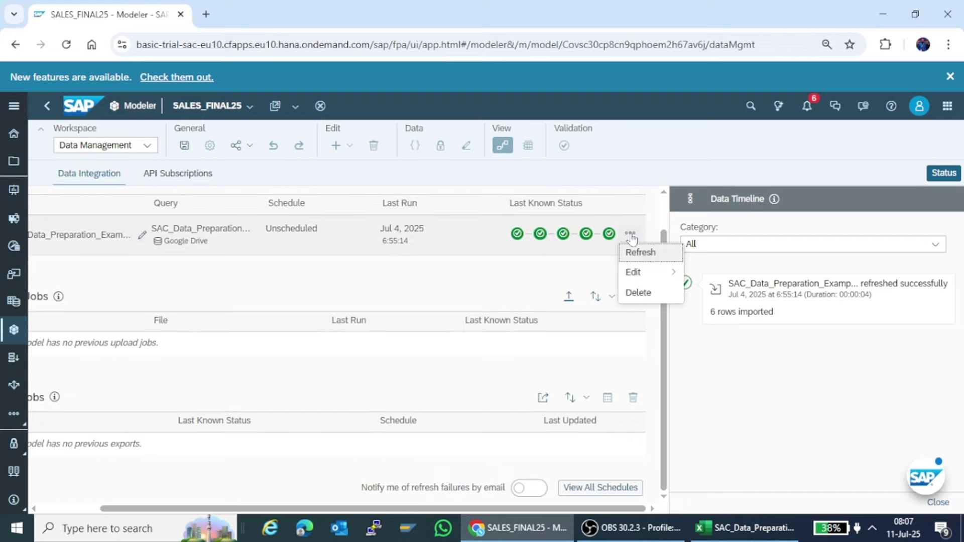
mouse_move(651, 275)
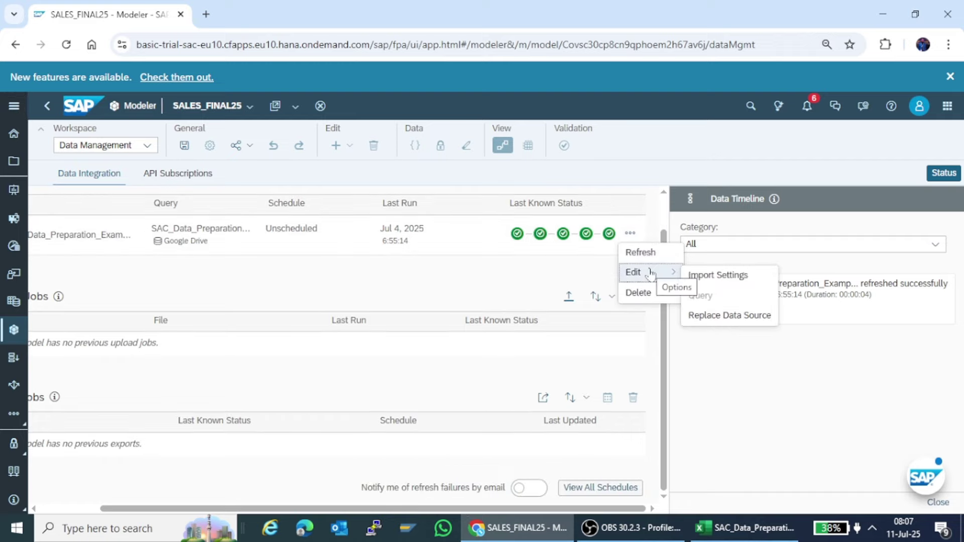
click(702, 275)
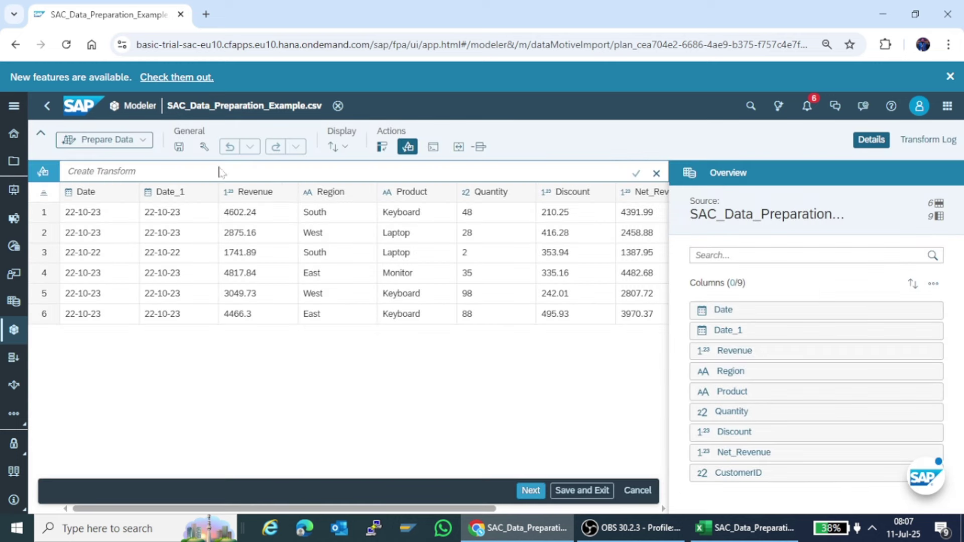
Step: In the Map to Facts stage, map source column Net_Revenue to the Net_Revenue measure and CustomerID to the Customer ID dimension
click(142, 142)
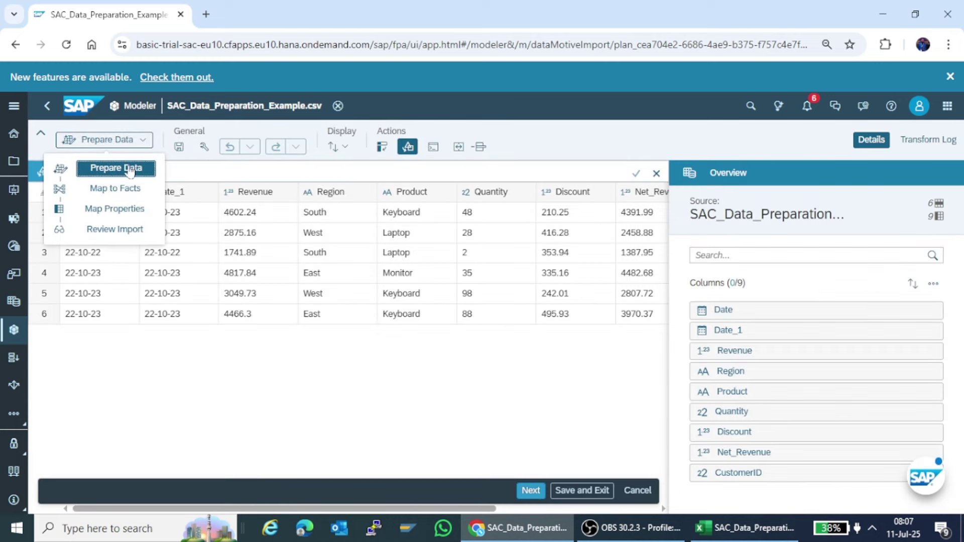
click(126, 189)
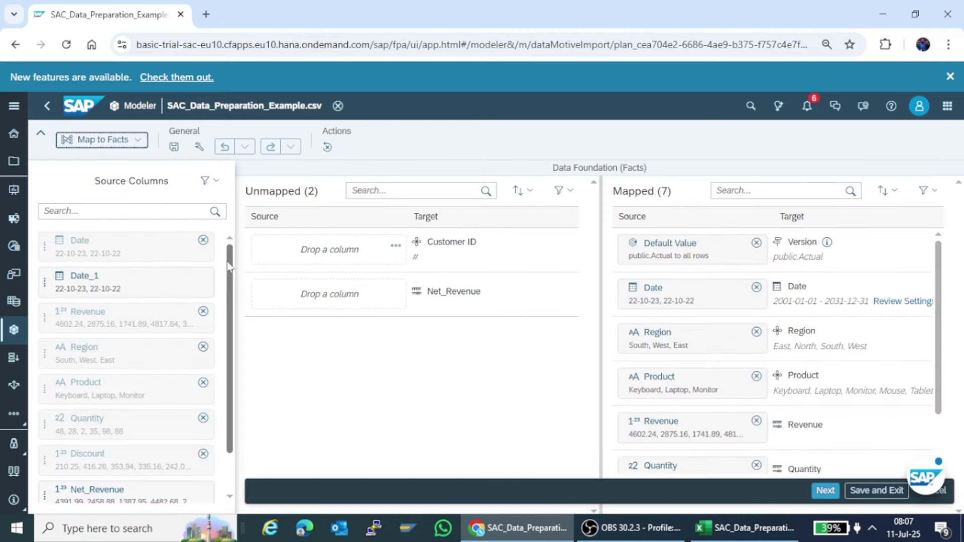
scroll(227, 266, down, 2)
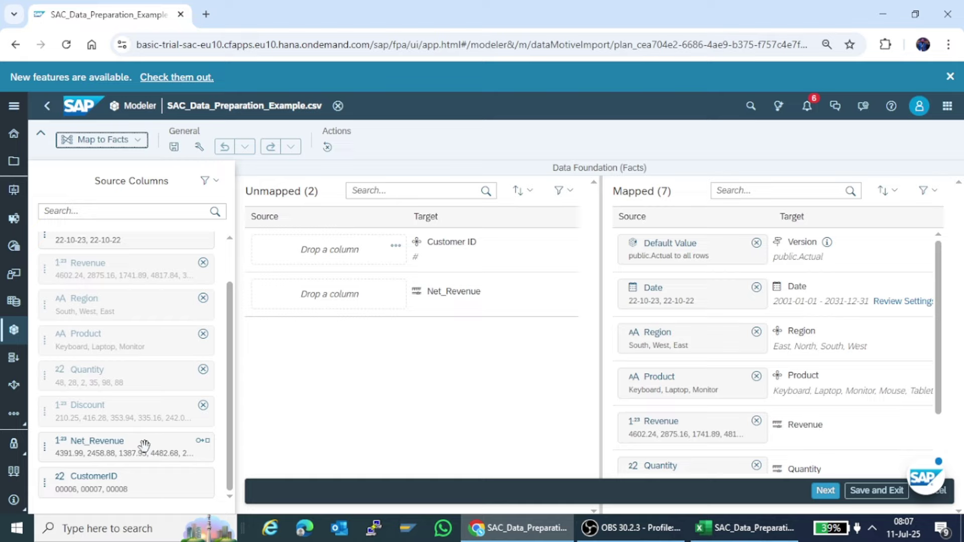
drag(176, 432, 505, 300)
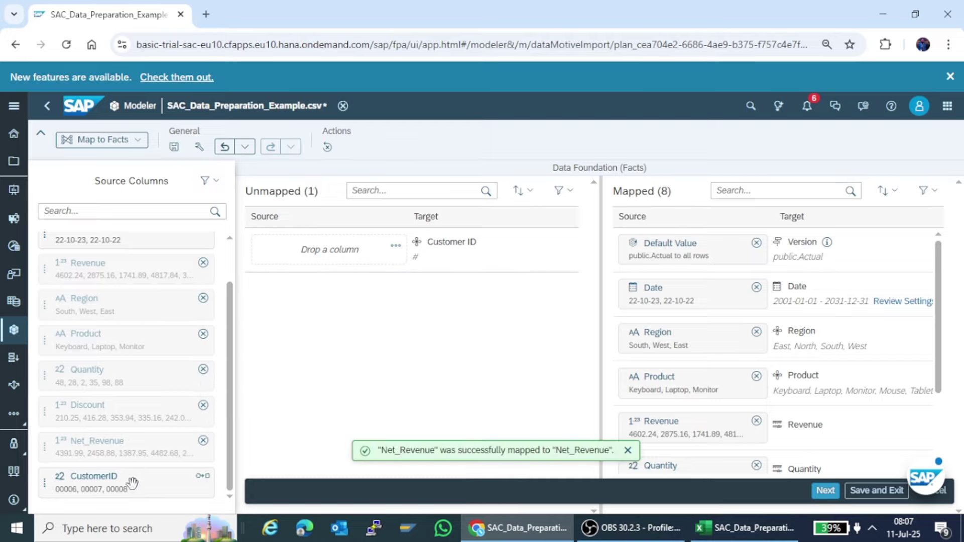
drag(132, 483, 400, 249)
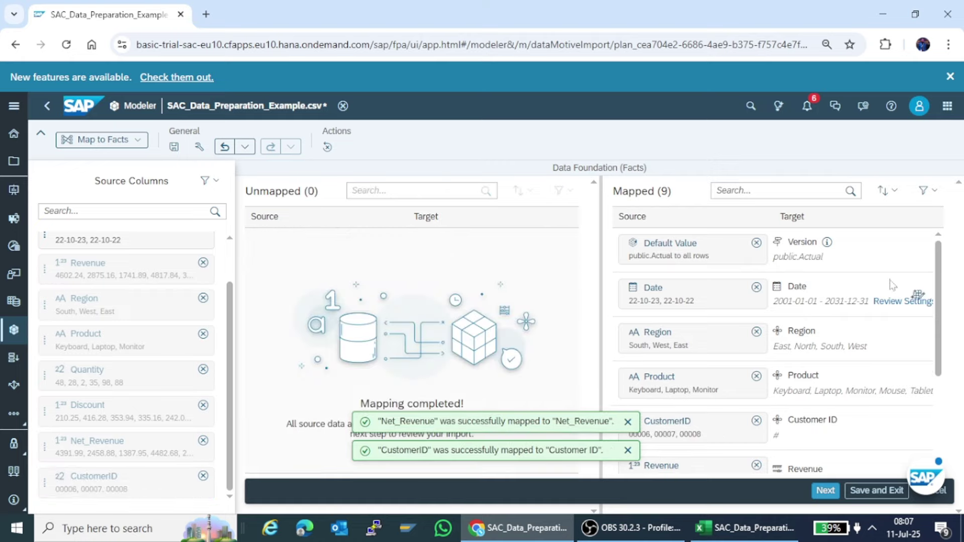
Step: Proceed through property mapping and import review, and run the import with the Update method and dimension update enabled
click(825, 490)
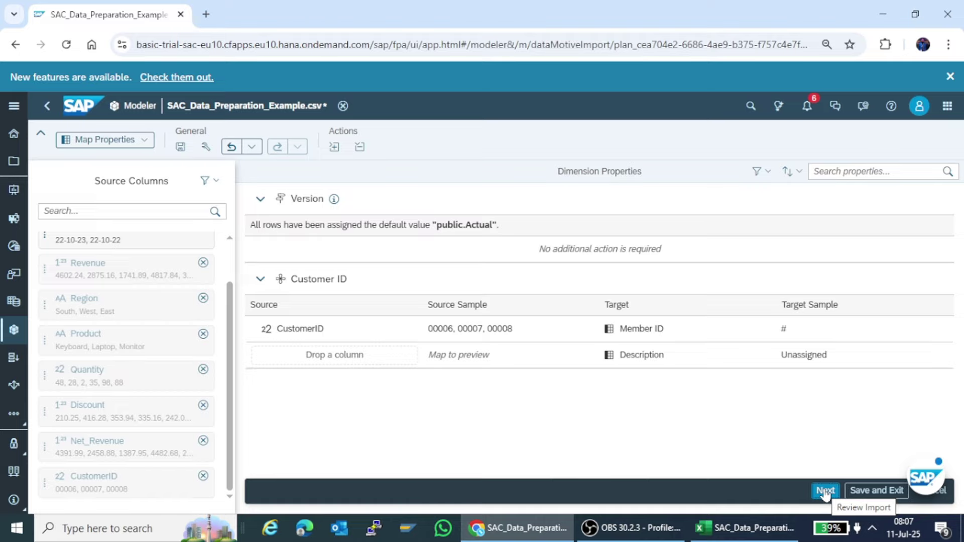
click(824, 491)
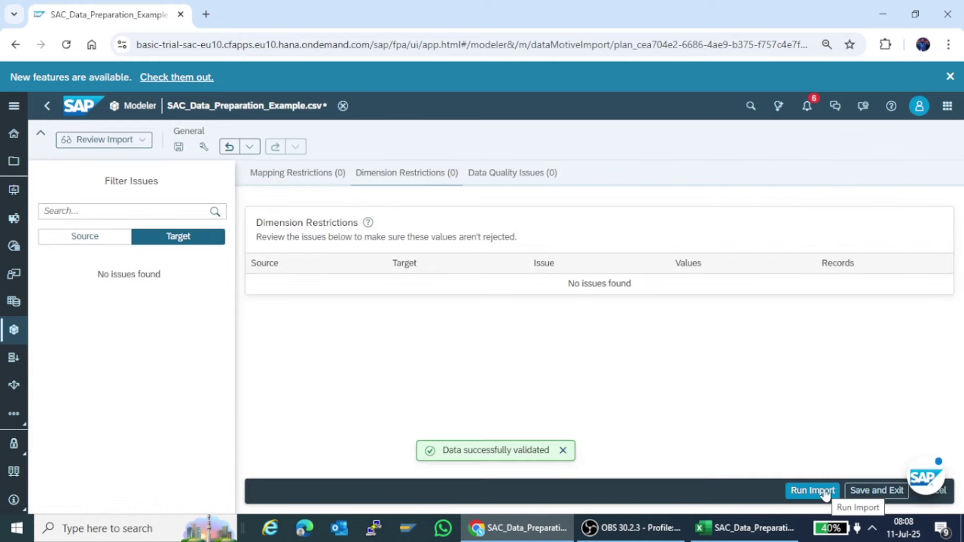
click(825, 494)
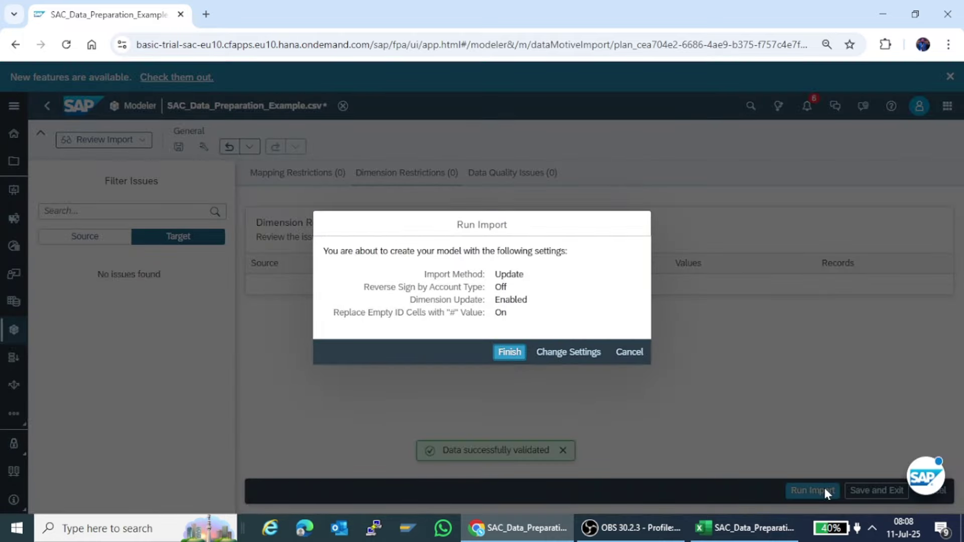
click(515, 352)
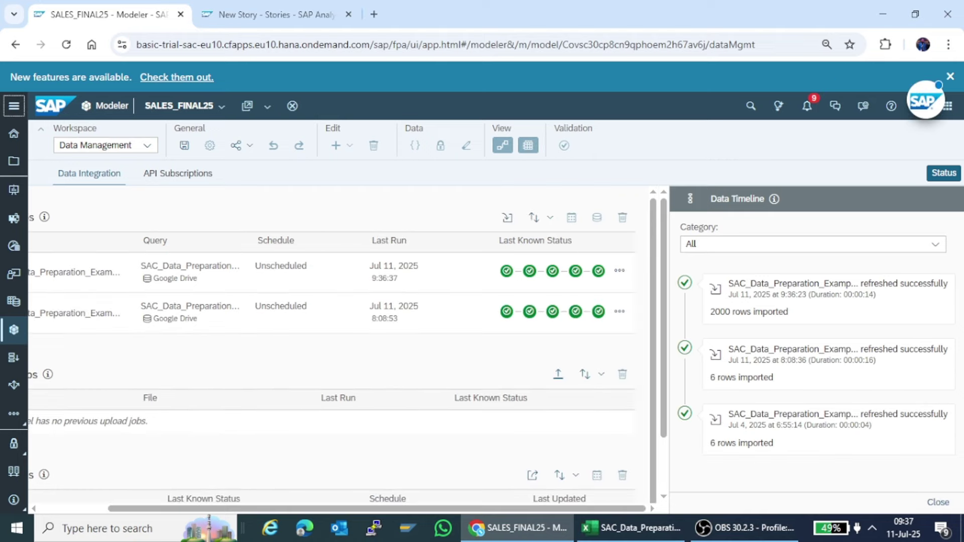
Step: Capture the Data Management page as a screenshot region and frame the newest data timeline entry with a red rectangle
drag(323, 508, 287, 540)
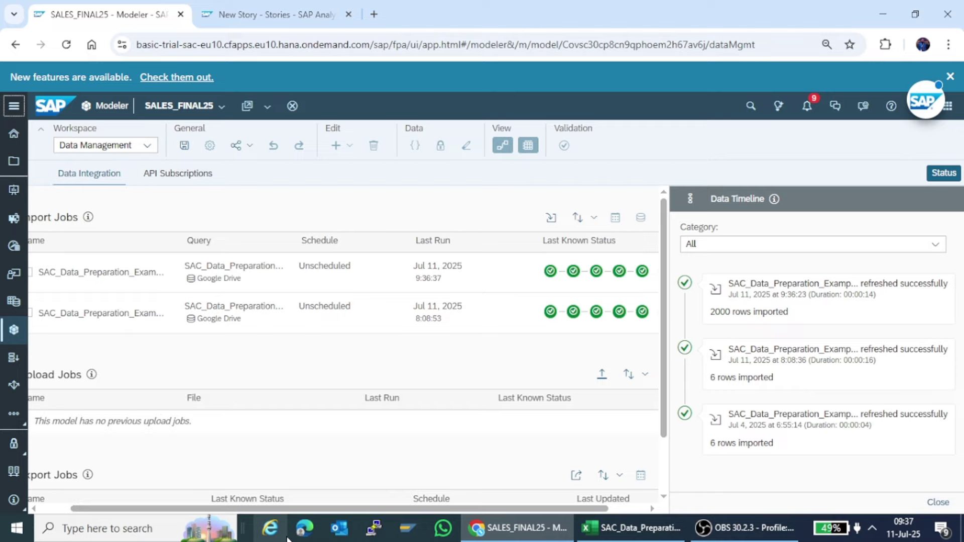
key(Print)
drag(32, 88, 952, 497)
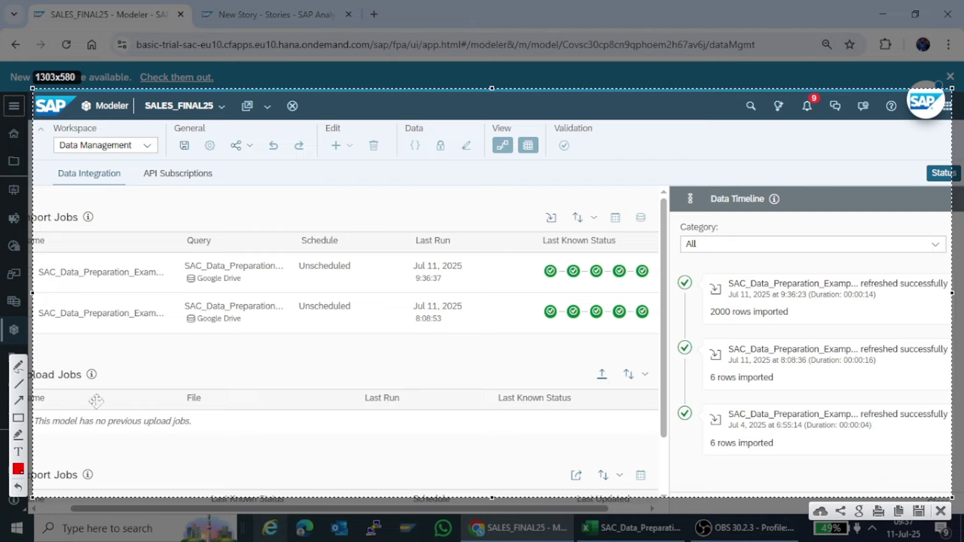
click(18, 418)
mouse_move(678, 270)
mouse_down()
mouse_move(898, 357)
mouse_move(895, 326)
mouse_up()
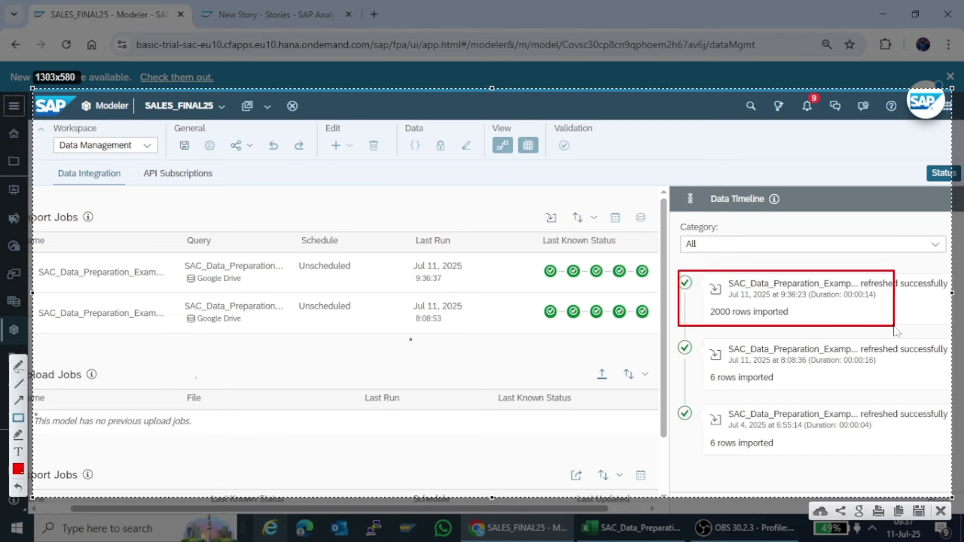